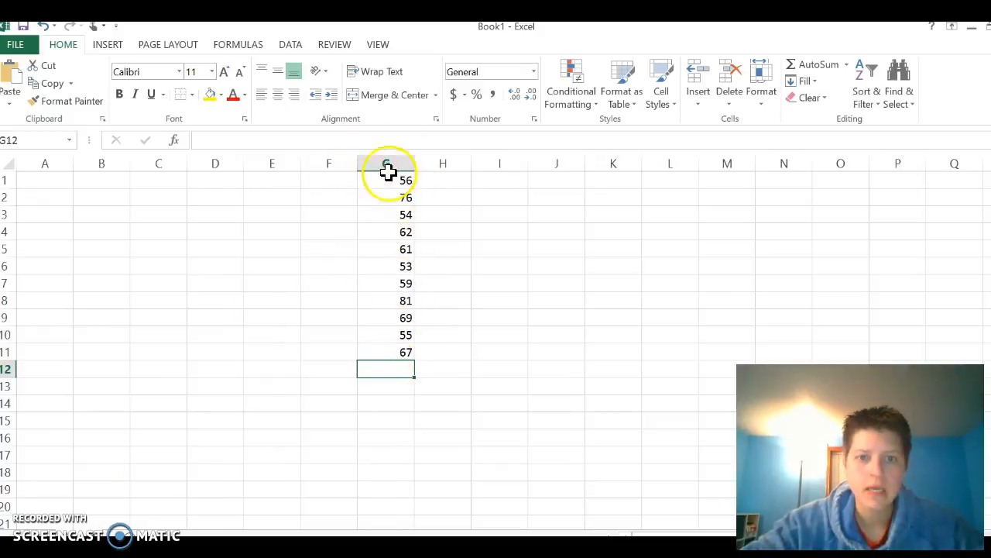
Enter the labels Mean, Median and Mode down column I in cells I3 to I5
{"action": "left_click", "coordinate": [500, 220]}
{"action": "type", "text": "MEan"}
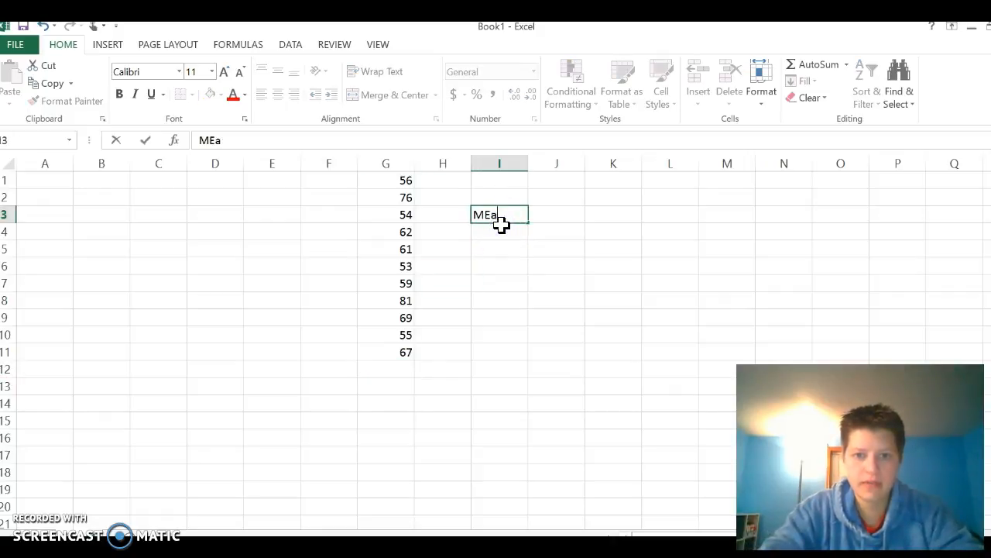
{"action": "key", "text": "Return"}
{"action": "type", "text": "Median"}
{"action": "key", "text": "Return"}
{"action": "type", "text": "Mode"}
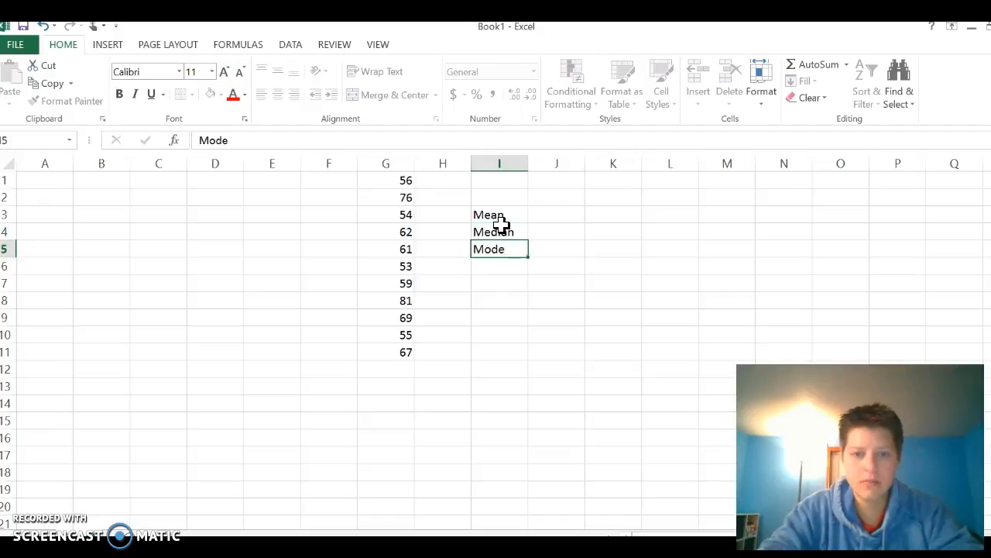
{"action": "key", "text": "Return"}
Add the labels Minimum, Maximum and Range below Mode in cells I6 to I8
{"action": "type", "text": "Minim"}
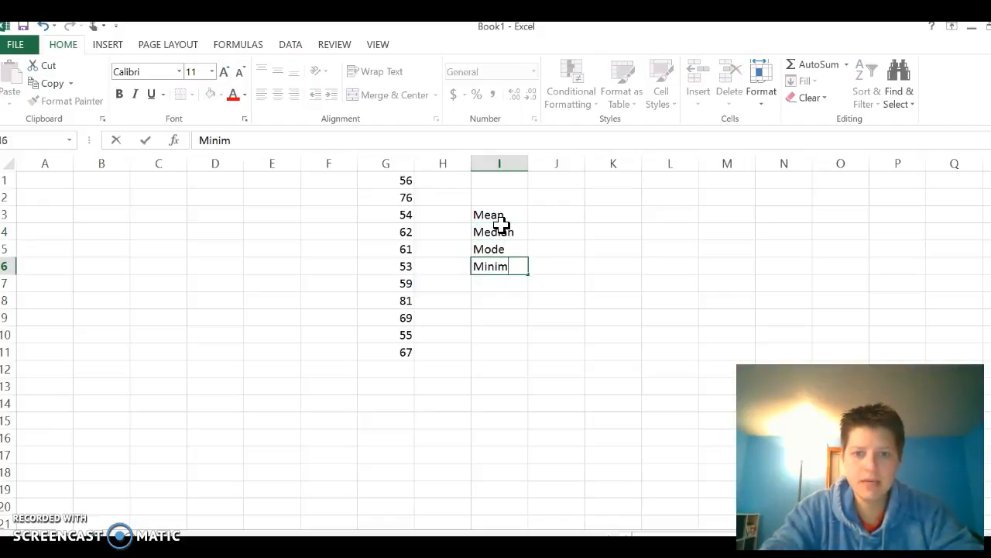
{"action": "type", "text": "um"}
{"action": "key", "text": "Return"}
{"action": "type", "text": "Maxim"}
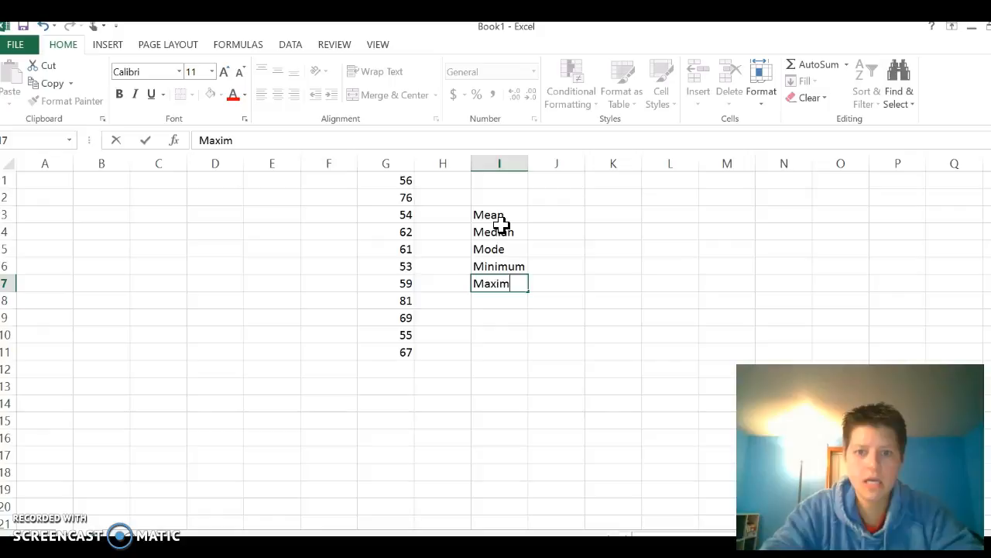
{"action": "key", "text": "Return"}
{"action": "type", "text": "Ra"}
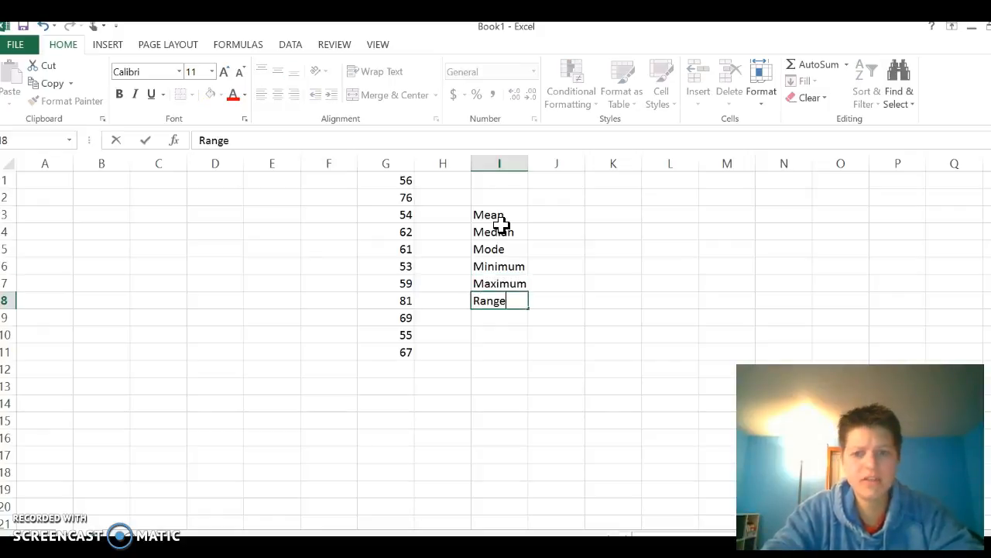
{"action": "type", "text": "nge"}
{"action": "key", "text": "Return"}
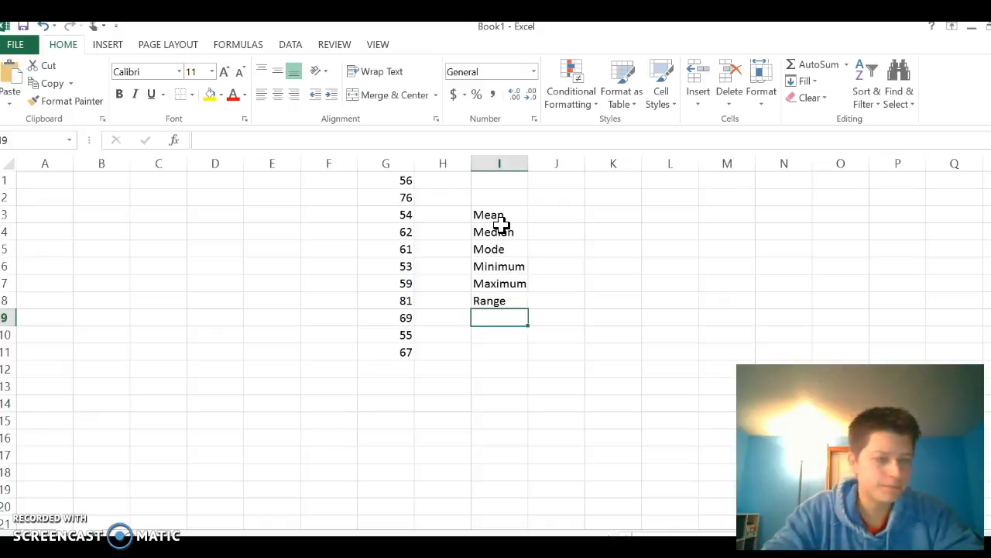
Enter Percentiles, 25th, 75th and 10th in cells I9 to I12 and auto-fit column I's width to its contents
{"action": "type", "text": "Percentiles"}
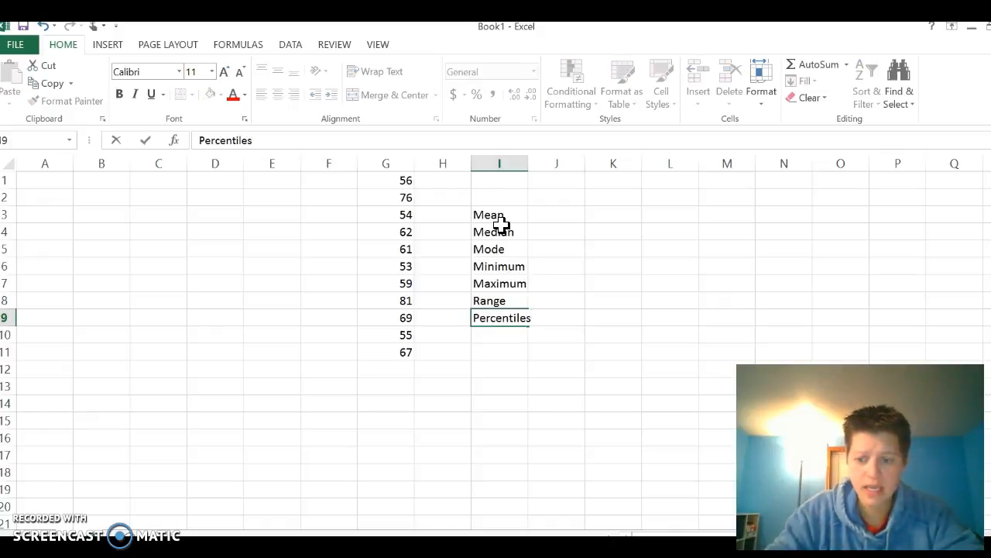
{"action": "key", "text": "Return"}
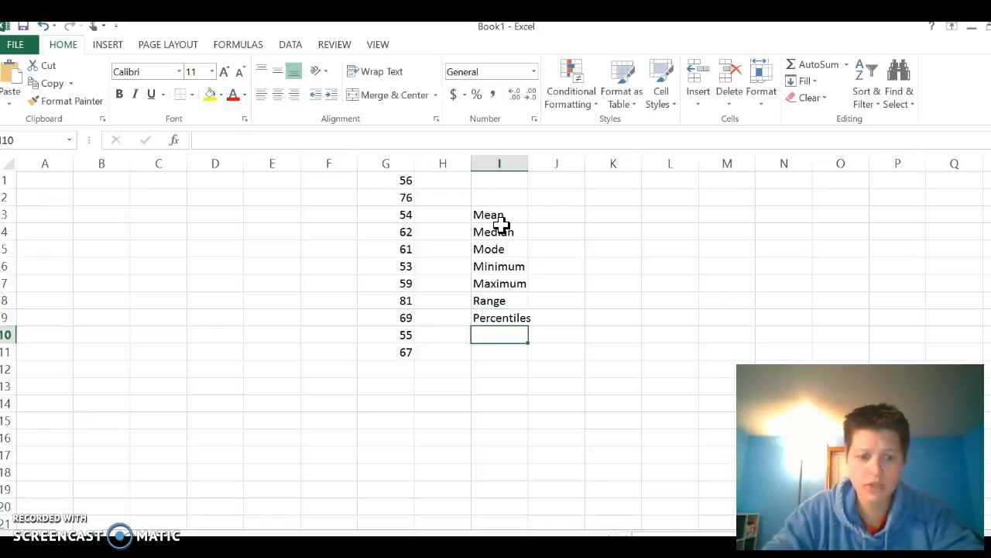
{"action": "type", "text": "25th"}
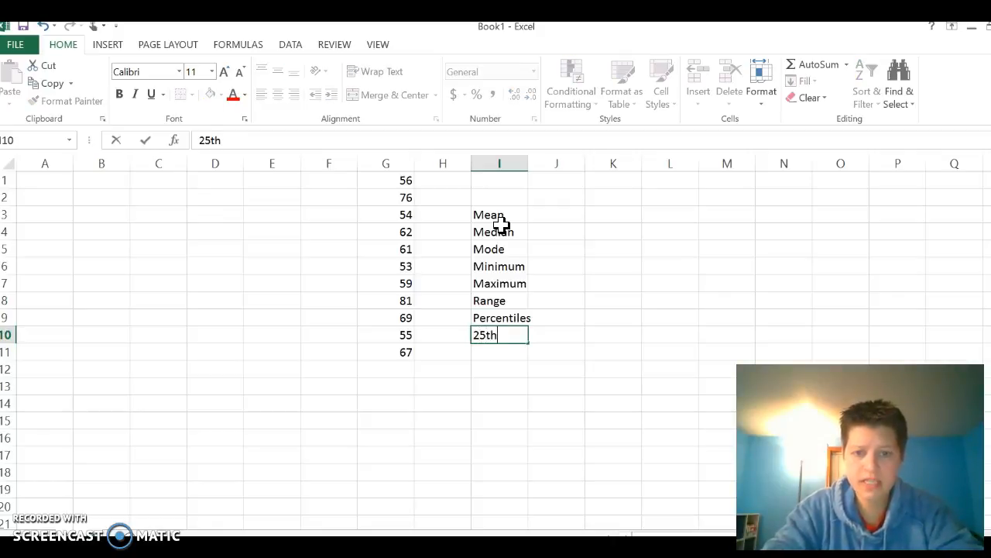
{"action": "key", "text": "Return"}
{"action": "type", "text": "75th"}
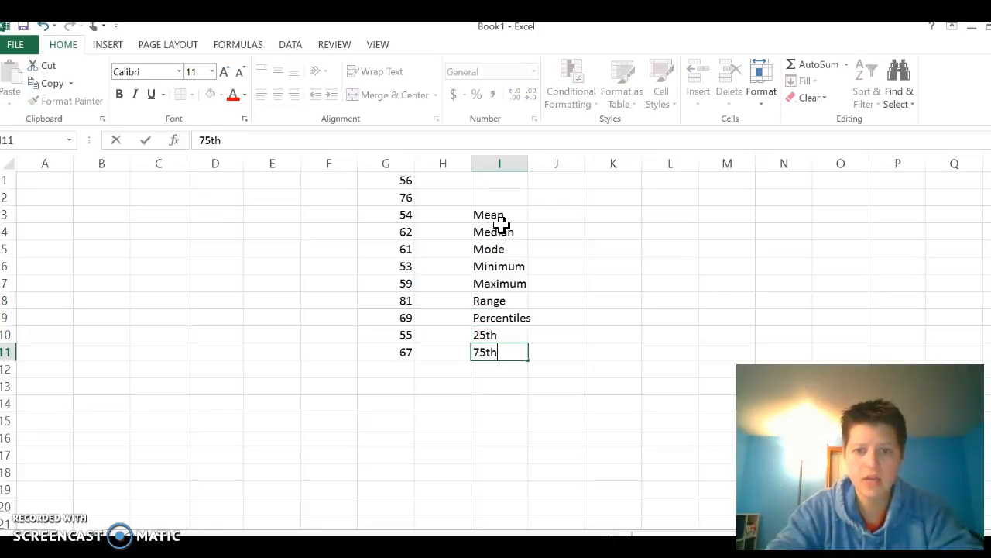
{"action": "key", "text": "Return"}
{"action": "type", "text": "10th"}
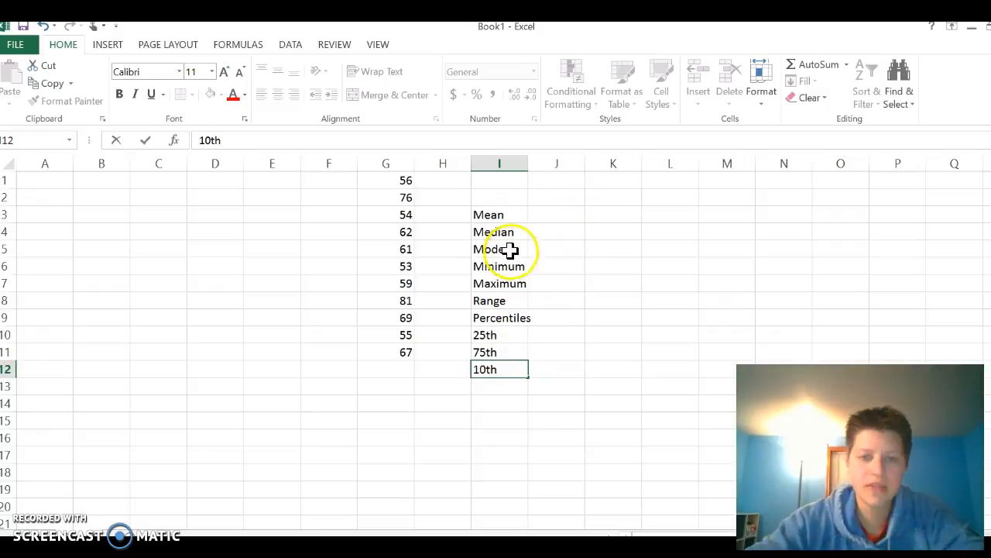
{"action": "left_click", "coordinate": [523, 163]}
{"action": "double_click", "coordinate": [529, 163]}
Calculate the mean of G1:G11 in cell J3 with the AVERAGE function
{"action": "left_click", "coordinate": [557, 204]}
{"action": "left_click", "coordinate": [561, 215]}
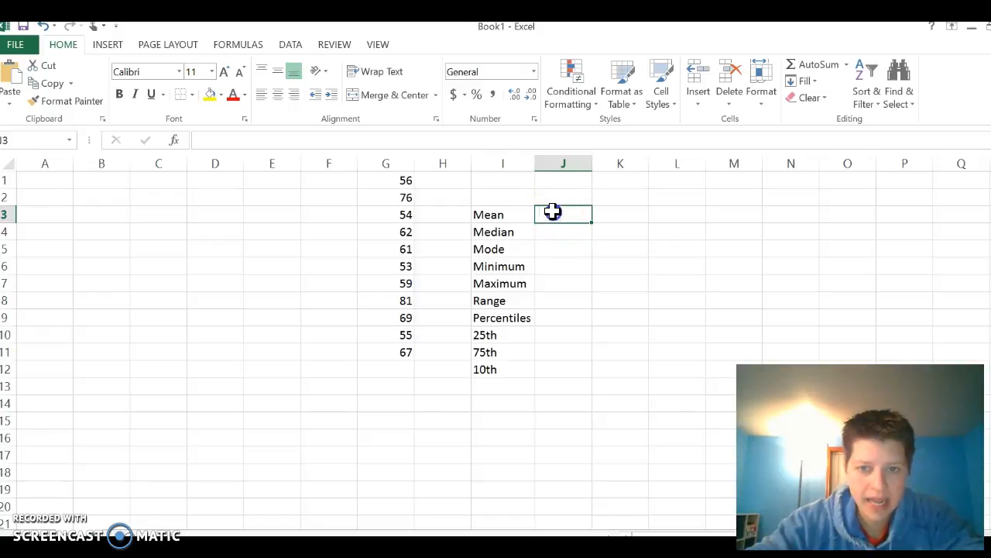
{"action": "left_click", "coordinate": [566, 214]}
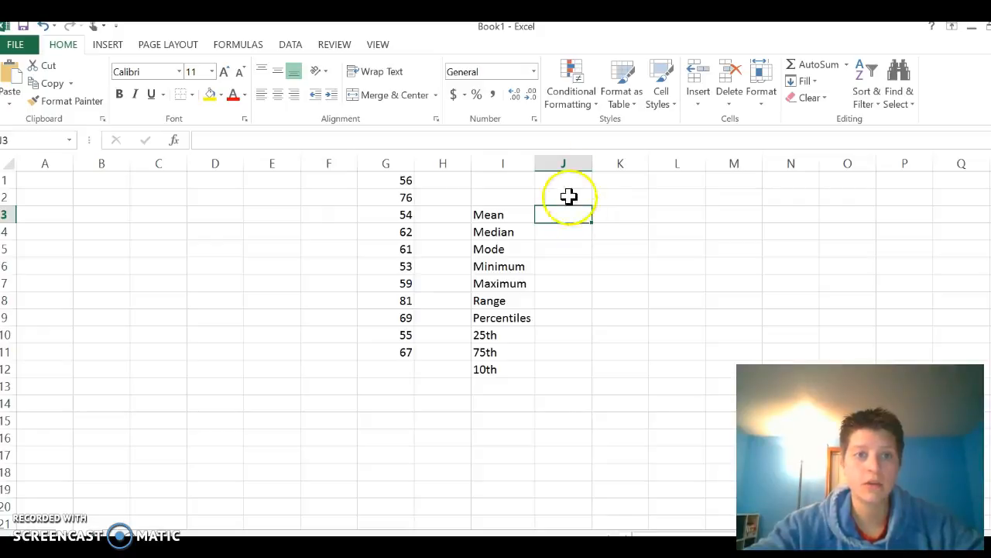
{"action": "left_click", "coordinate": [236, 45]}
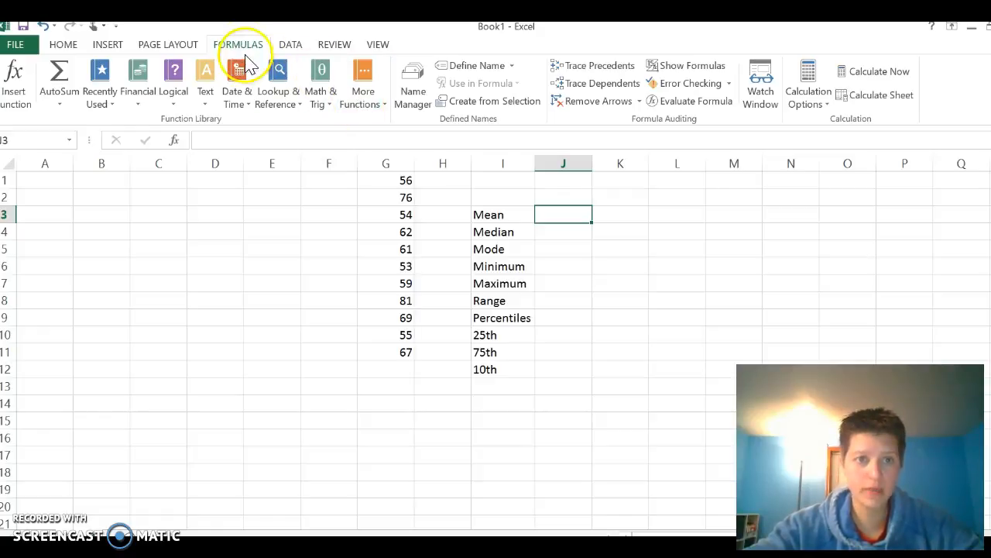
{"action": "left_click", "coordinate": [375, 103]}
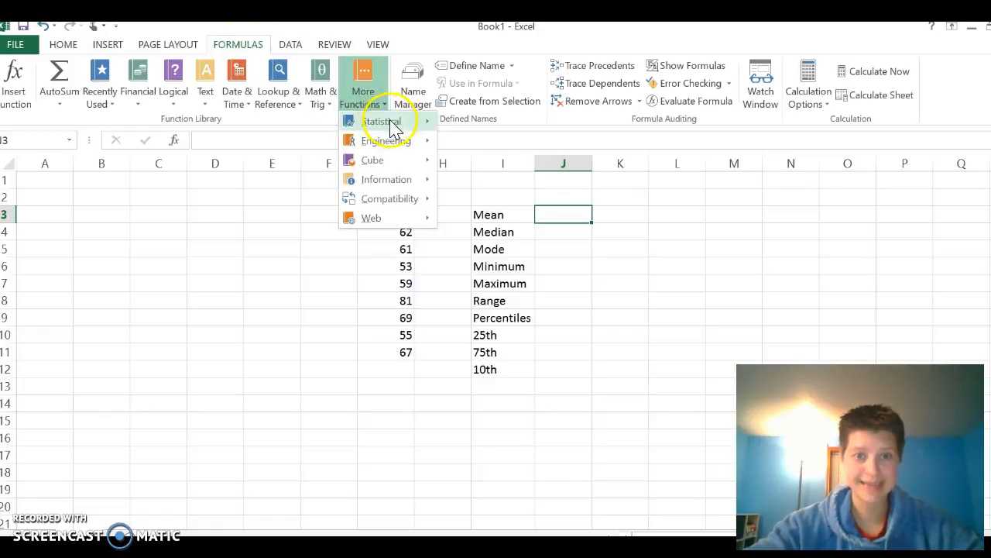
{"action": "mouse_move", "coordinate": [394, 126]}
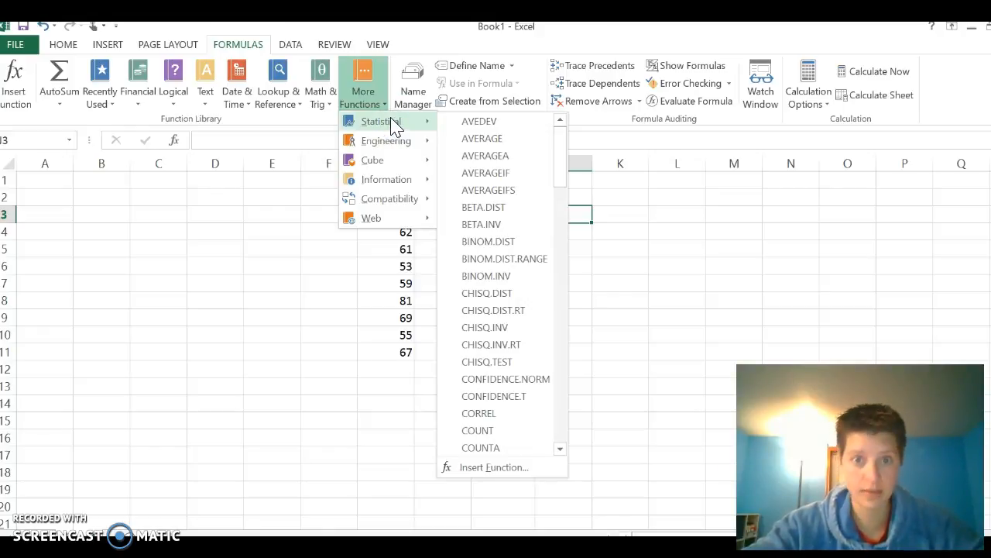
{"action": "left_click", "coordinate": [502, 141]}
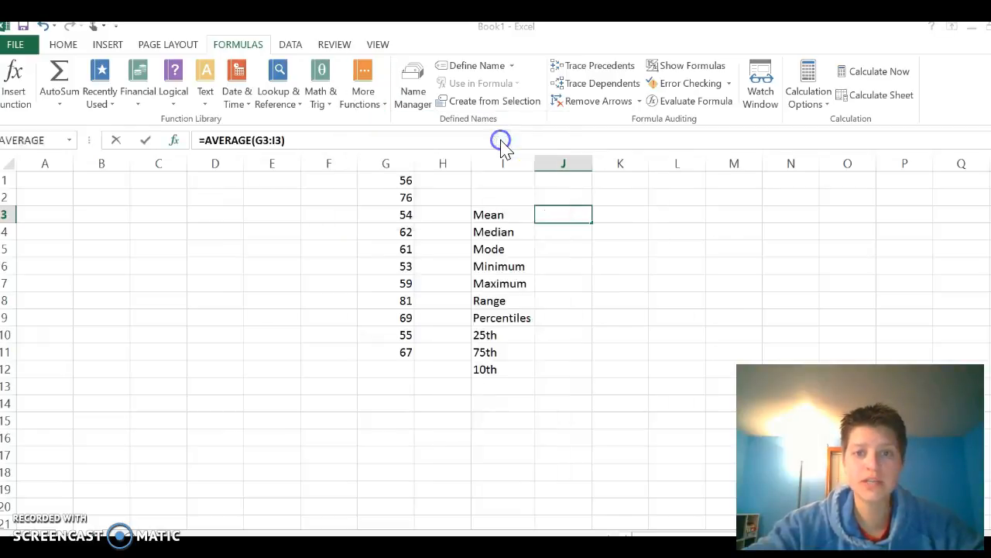
{"action": "left_click_drag", "start_coordinate": [462, 159], "coordinate": [690, 101]}
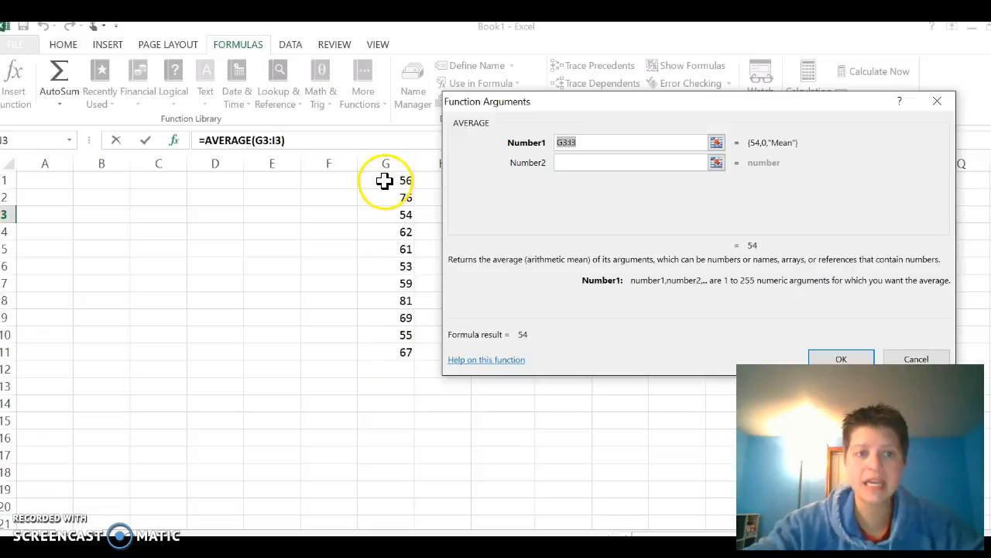
{"action": "left_click_drag", "start_coordinate": [385, 181], "coordinate": [393, 353]}
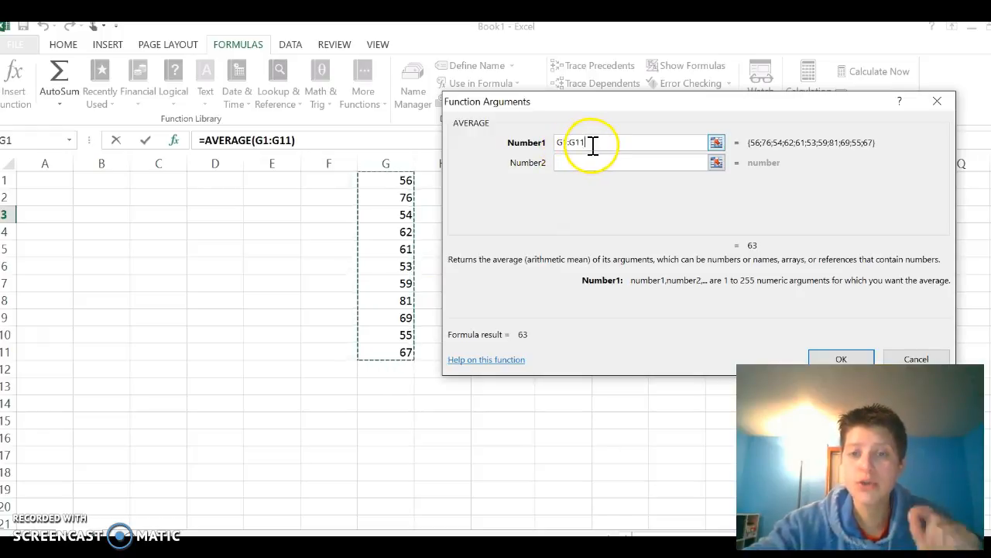
{"action": "left_click", "coordinate": [535, 151]}
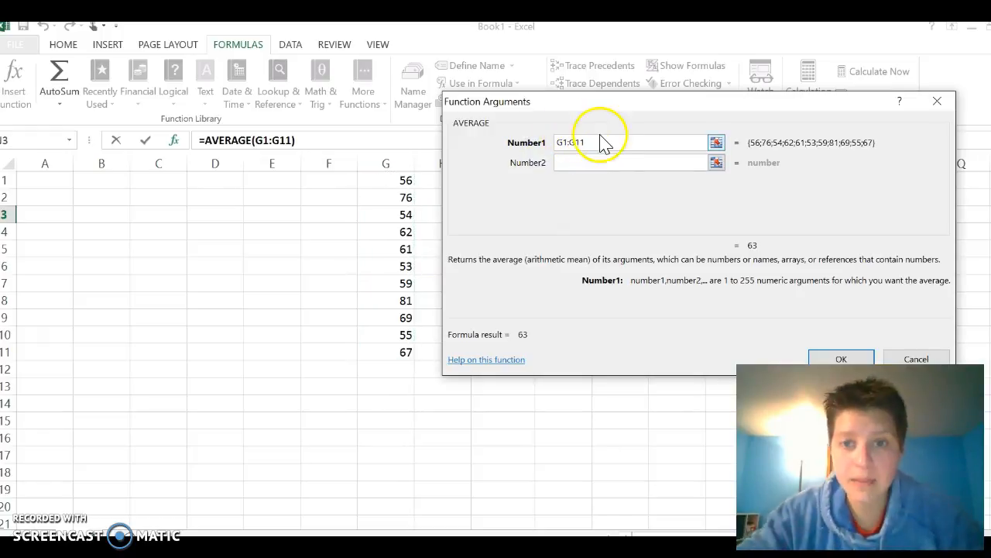
{"action": "type", "text": "g1:"}
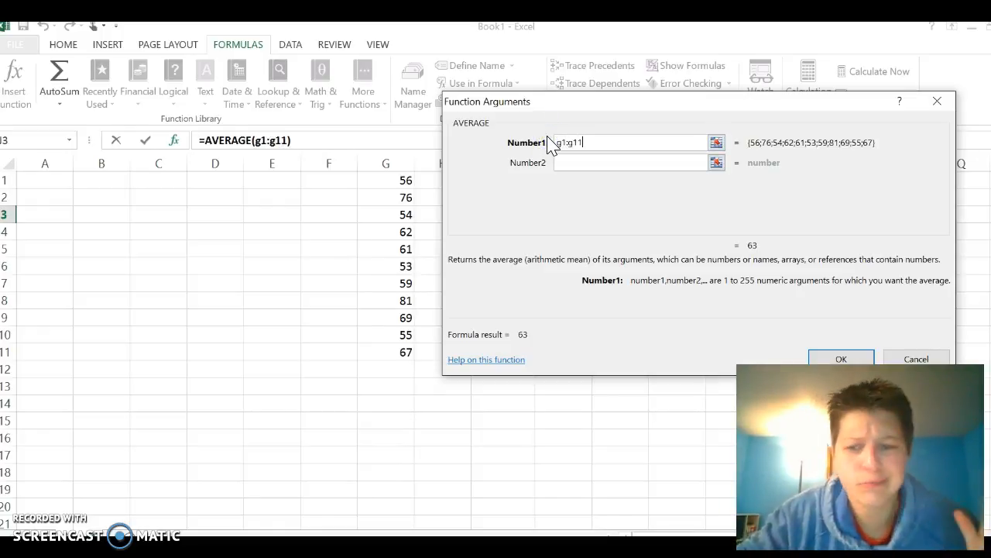
{"action": "left_click", "coordinate": [836, 356]}
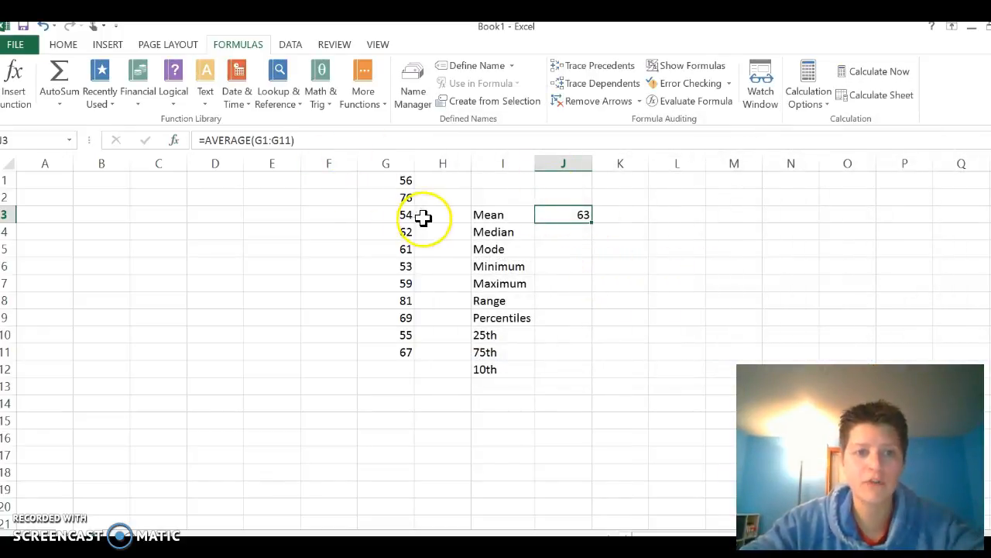
Examine the AVERAGE formula in cell J3 and the data range it references
{"action": "left_click_drag", "start_coordinate": [316, 141], "coordinate": [200, 139]}
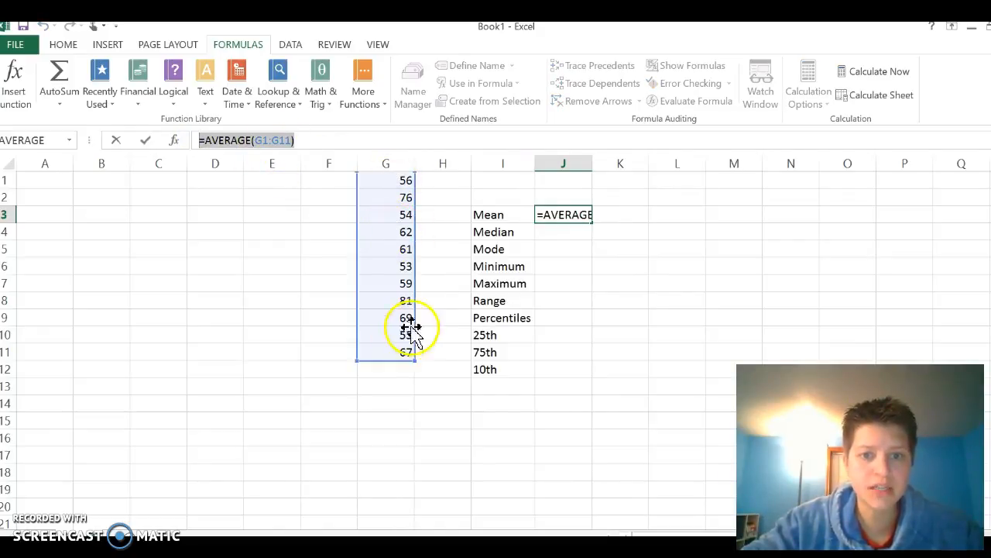
{"action": "left_click", "coordinate": [577, 220]}
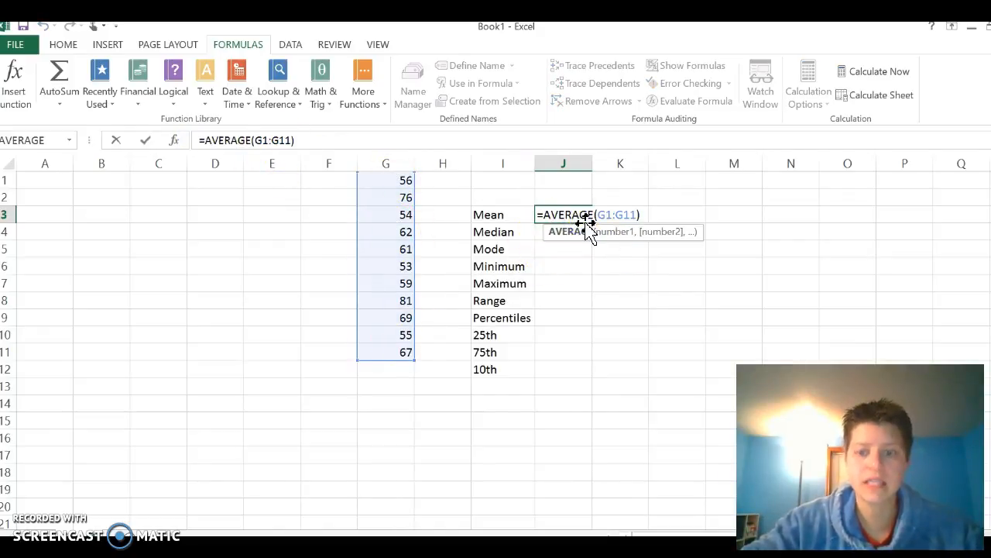
{"action": "key", "text": "Return"}
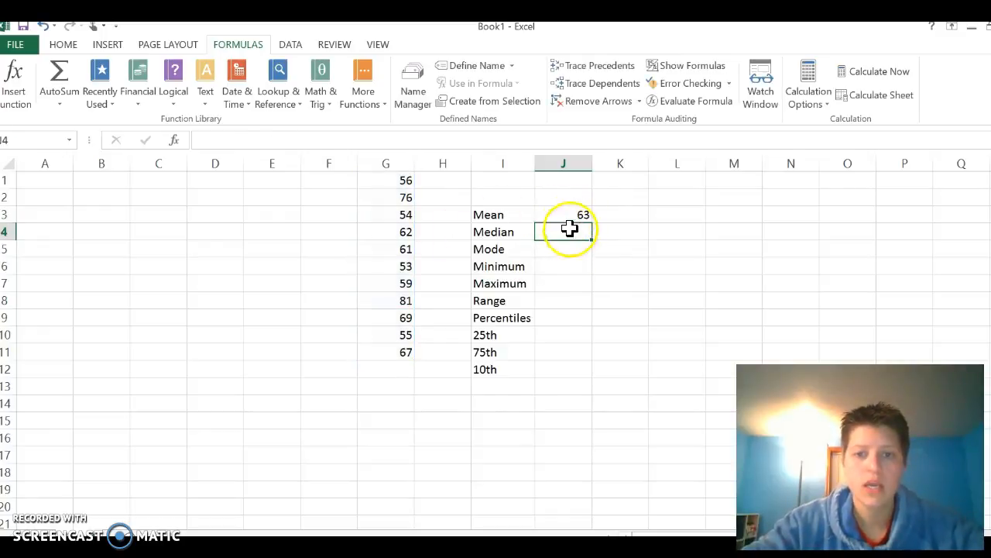
{"action": "left_click", "coordinate": [571, 214]}
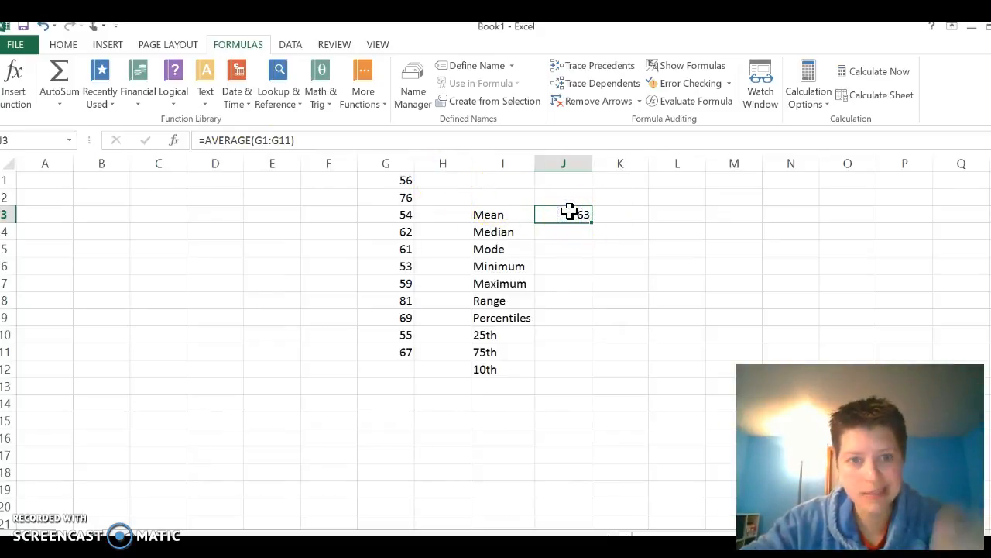
{"action": "left_click", "coordinate": [368, 142]}
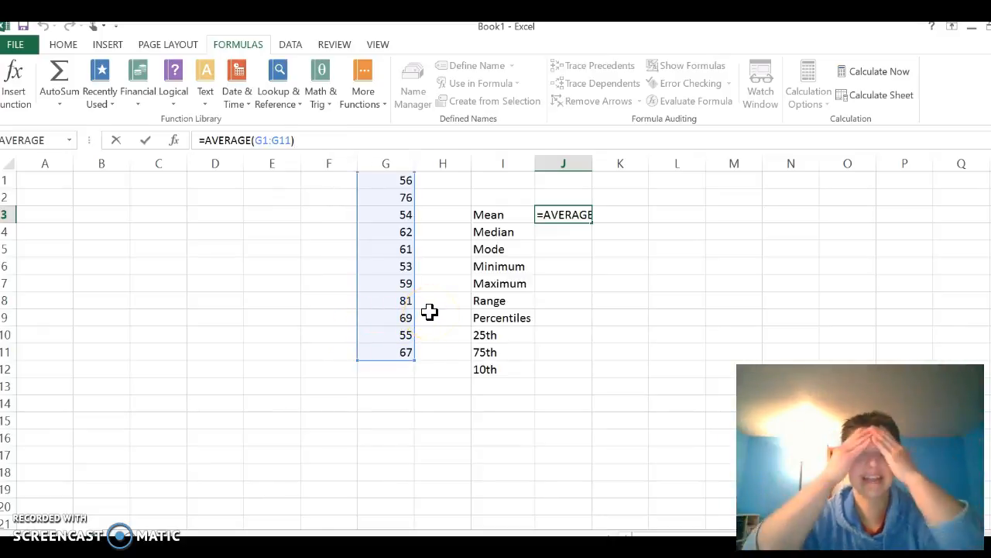
Calculate the median of G1:G11 in cell J4 with the statistical MEDIAN function
{"action": "left_click", "coordinate": [553, 234]}
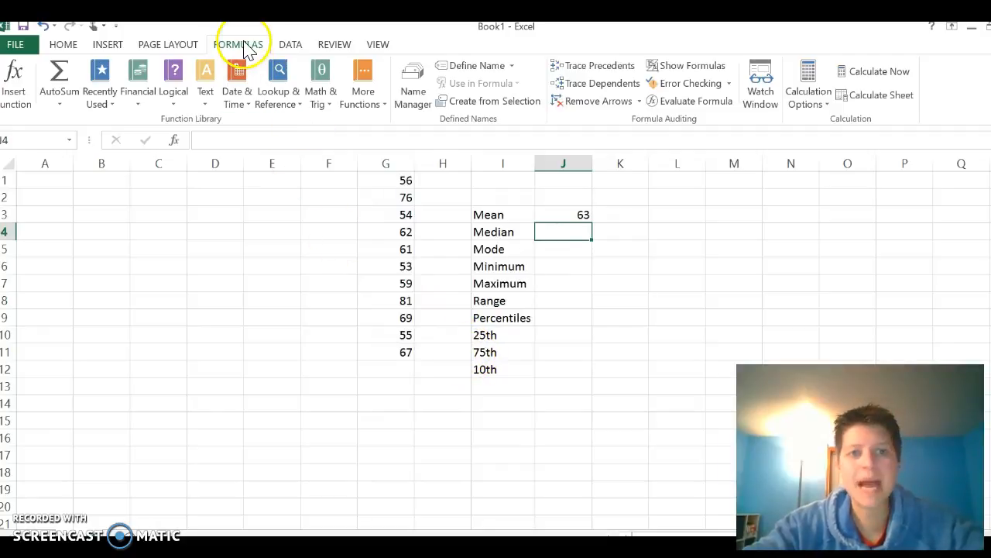
{"action": "left_click", "coordinate": [379, 103]}
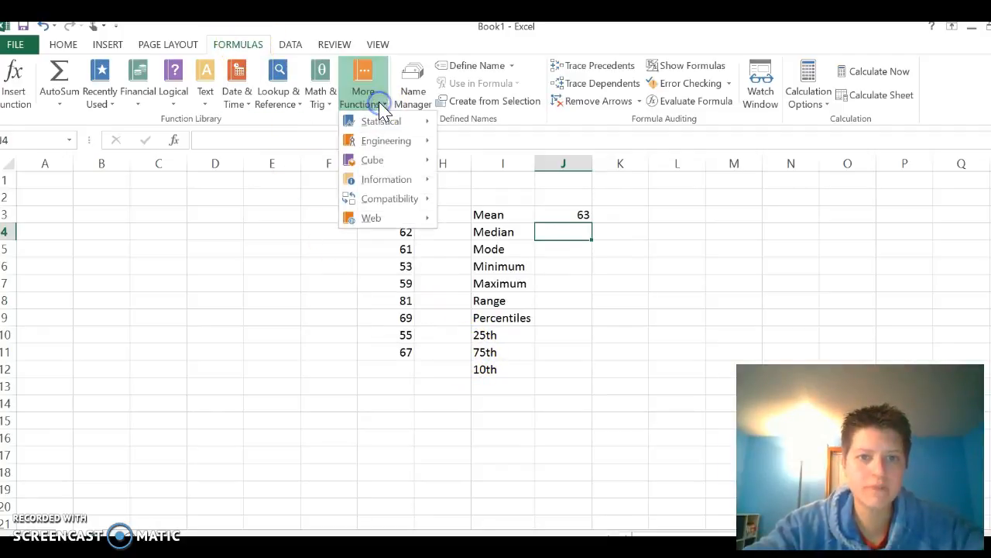
{"action": "mouse_move", "coordinate": [390, 127]}
{"action": "left_click_drag", "start_coordinate": [558, 147], "coordinate": [577, 297]}
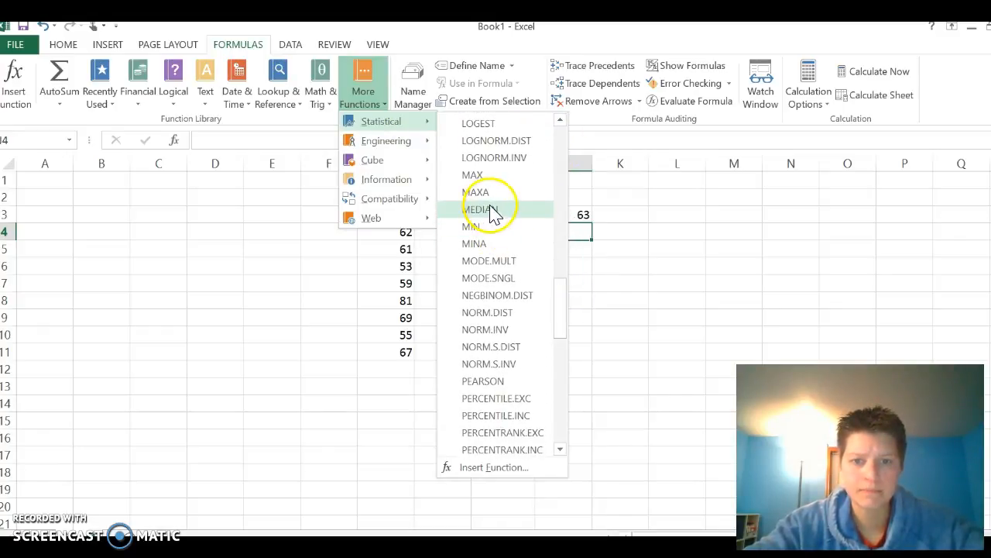
{"action": "left_click", "coordinate": [490, 210]}
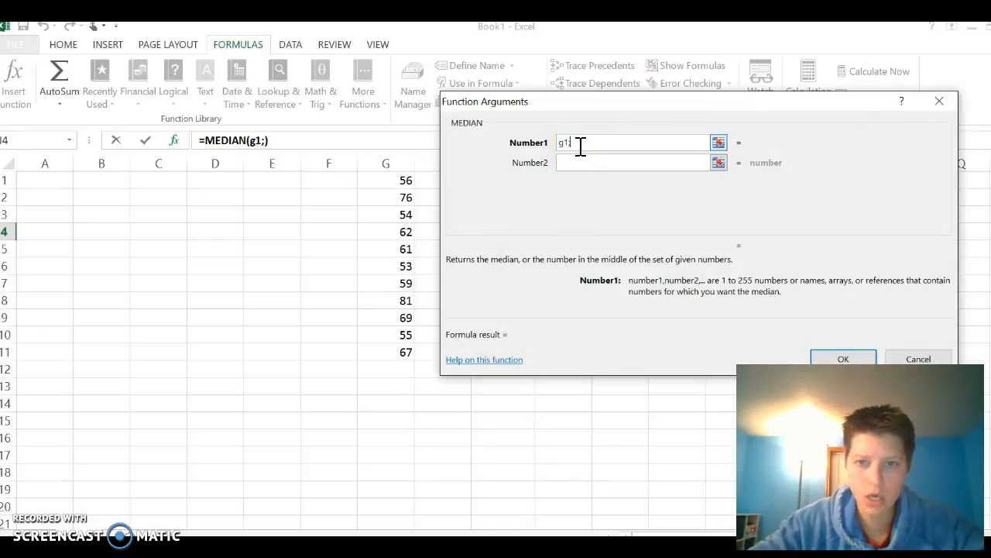
{"action": "type", "text": "g1:"}
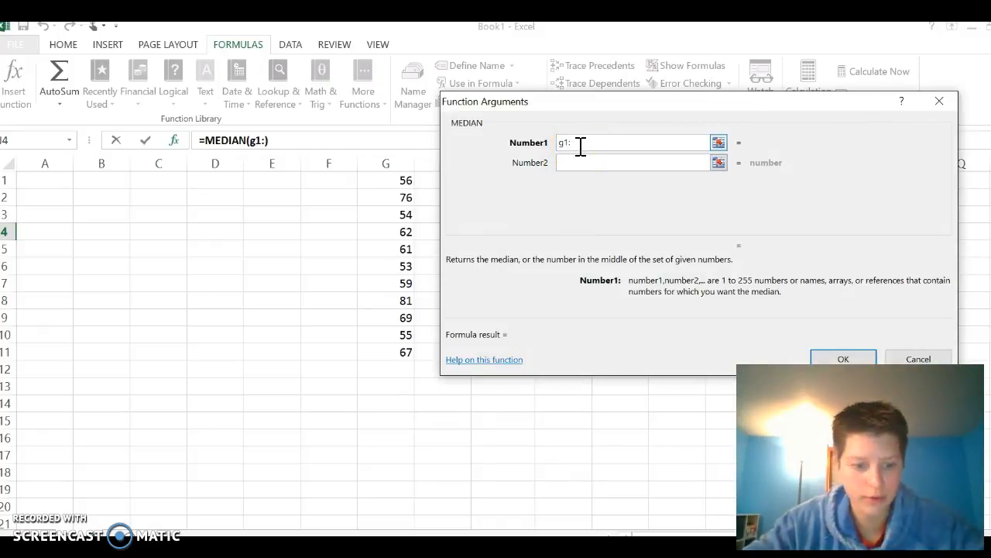
{"action": "type", "text": "g11"}
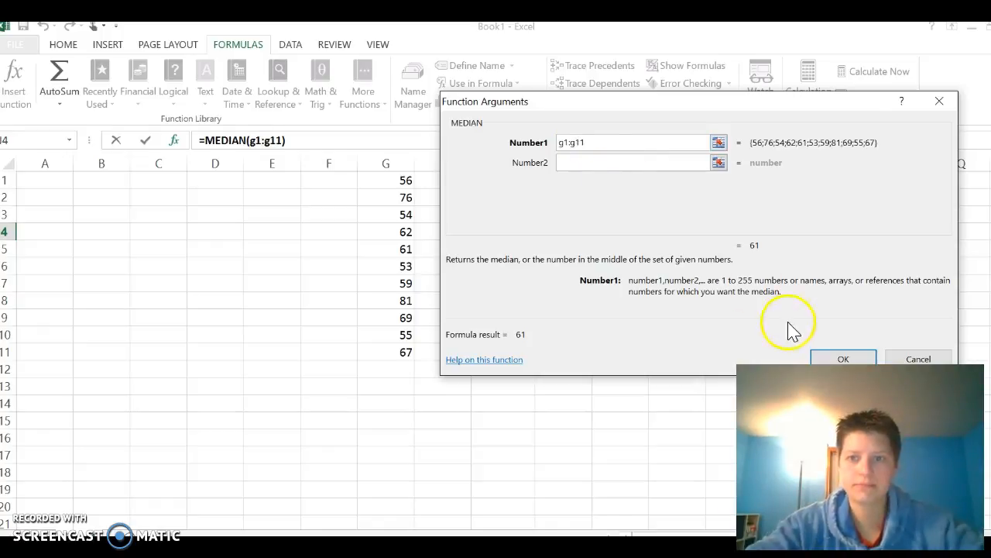
{"action": "left_click", "coordinate": [824, 358]}
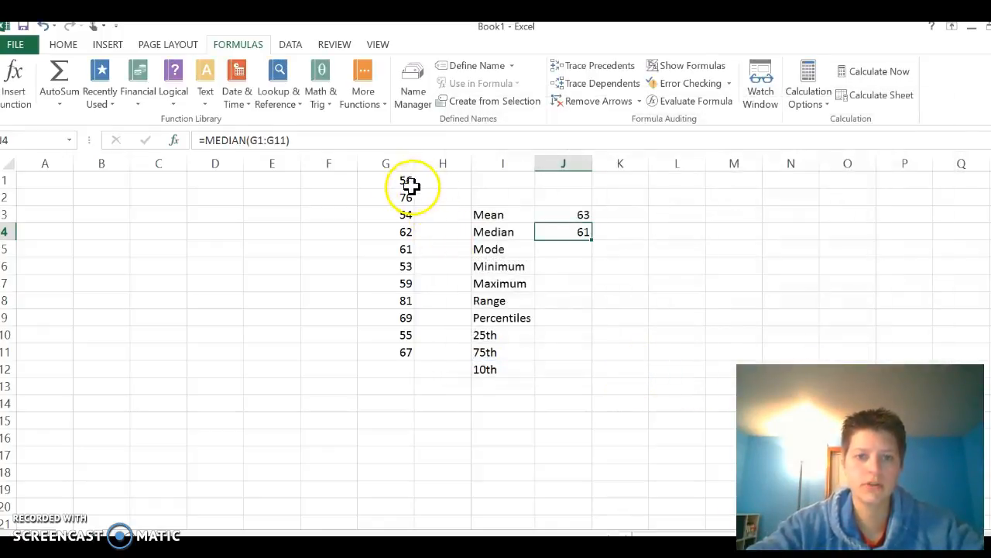
Calculate the mode of G1:G11 in cell J5 with the statistical MODE.SNGL function
{"action": "left_click", "coordinate": [563, 248]}
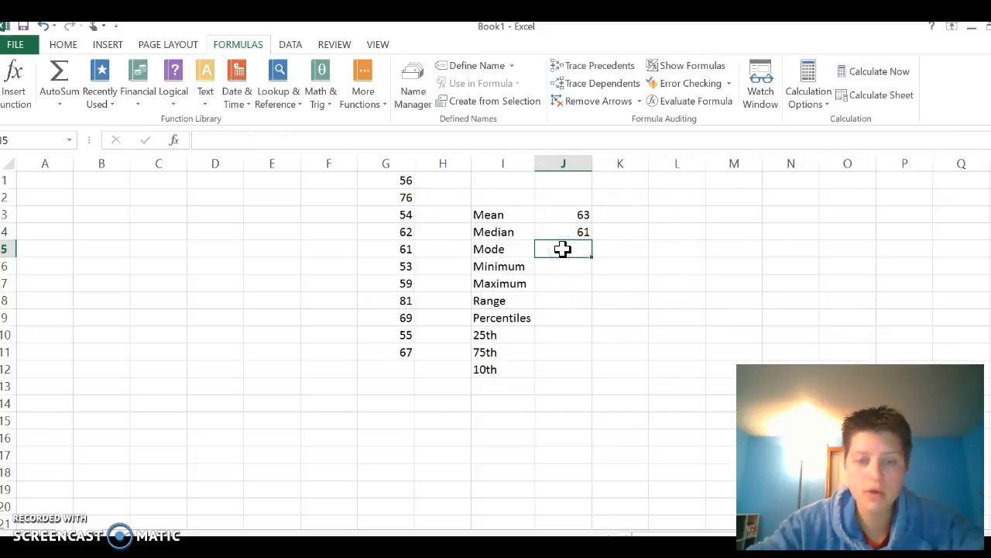
{"action": "left_click", "coordinate": [379, 99]}
{"action": "left_click", "coordinate": [391, 122]}
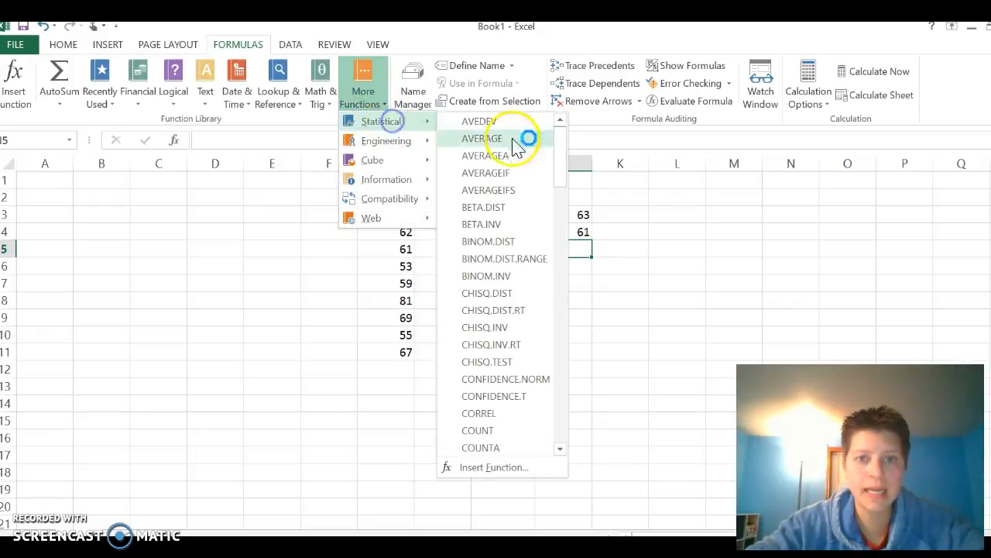
{"action": "scroll", "coordinate": [501, 290], "scroll_direction": "down", "scroll_amount": 15}
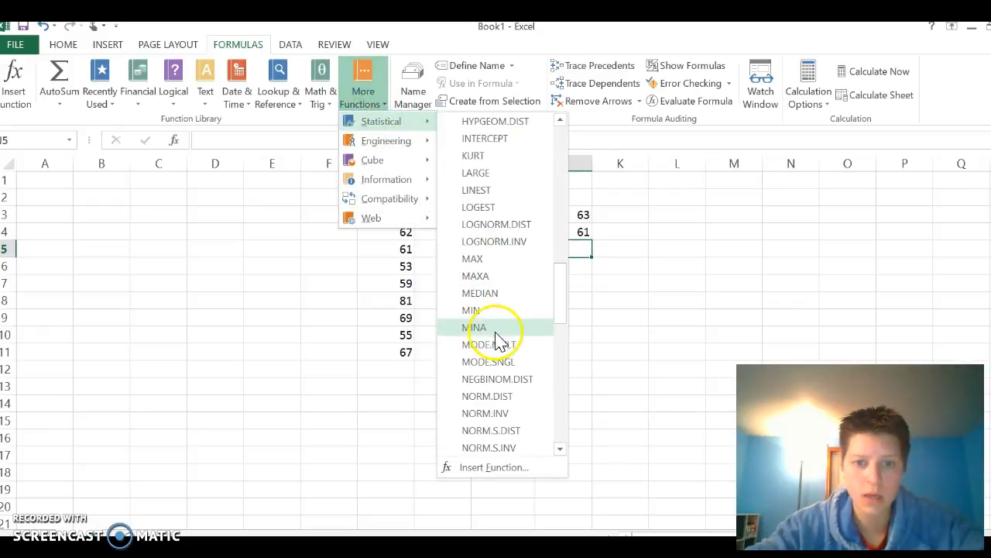
{"action": "scroll", "coordinate": [500, 341], "scroll_direction": "down", "scroll_amount": 1}
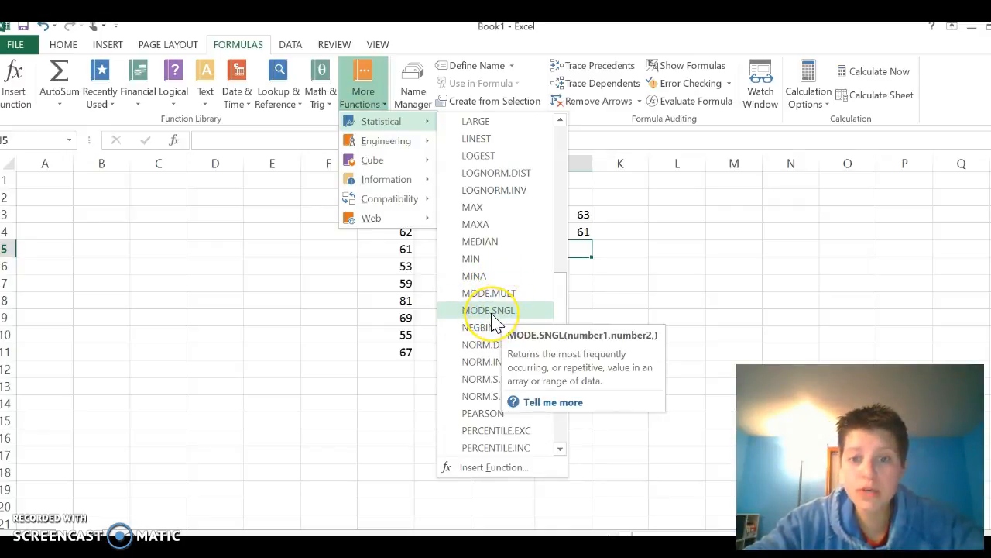
{"action": "left_click", "coordinate": [488, 312]}
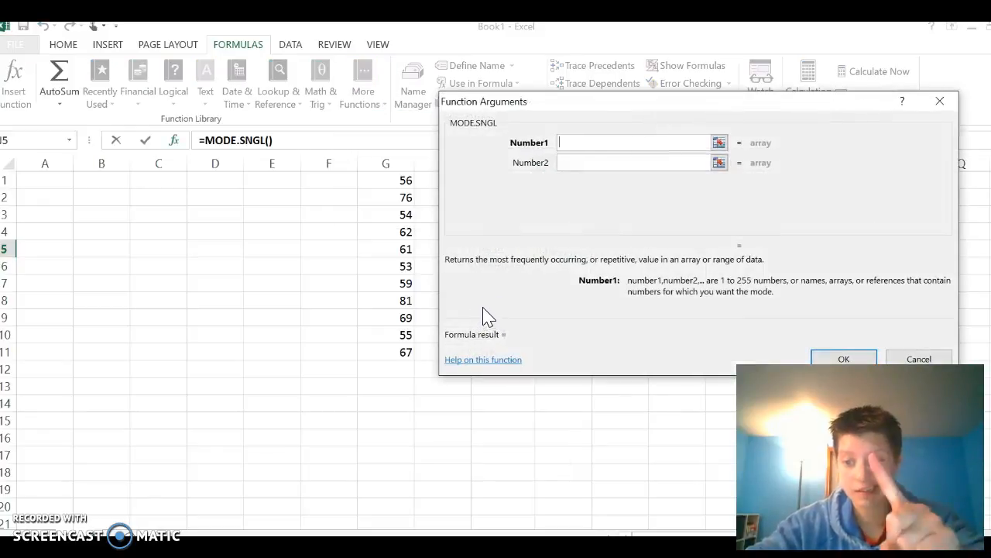
{"action": "left_click_drag", "start_coordinate": [380, 184], "coordinate": [388, 346]}
{"action": "key", "text": "Return"}
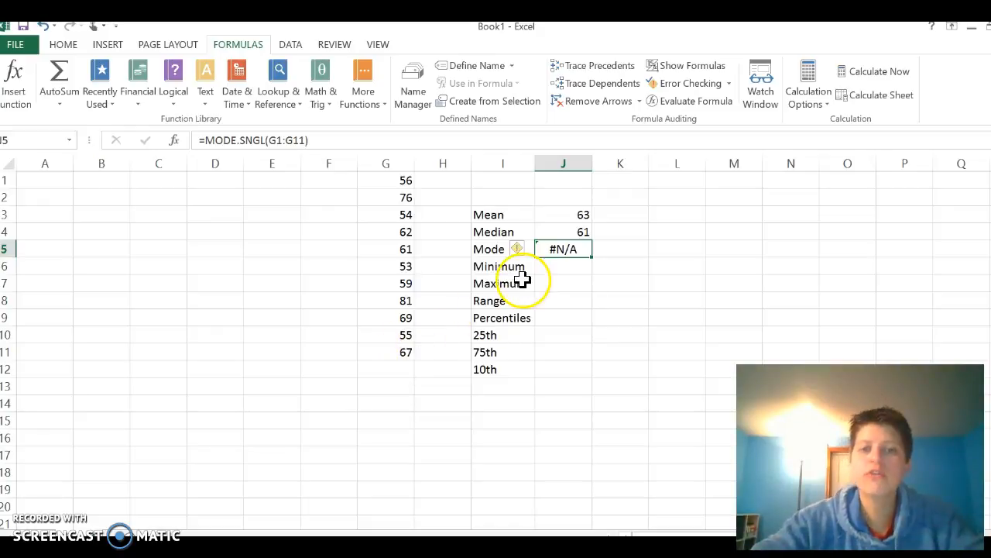
Calculate the minimum of G1:G11 in cell J6 with the statistical MIN function
{"action": "left_click", "coordinate": [568, 266]}
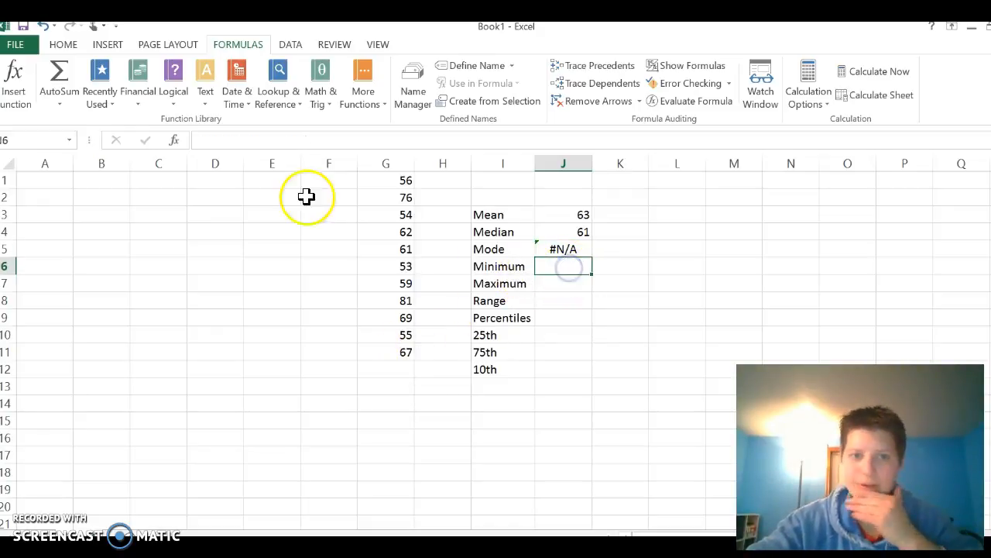
{"action": "left_click", "coordinate": [361, 95]}
{"action": "mouse_move", "coordinate": [430, 128]}
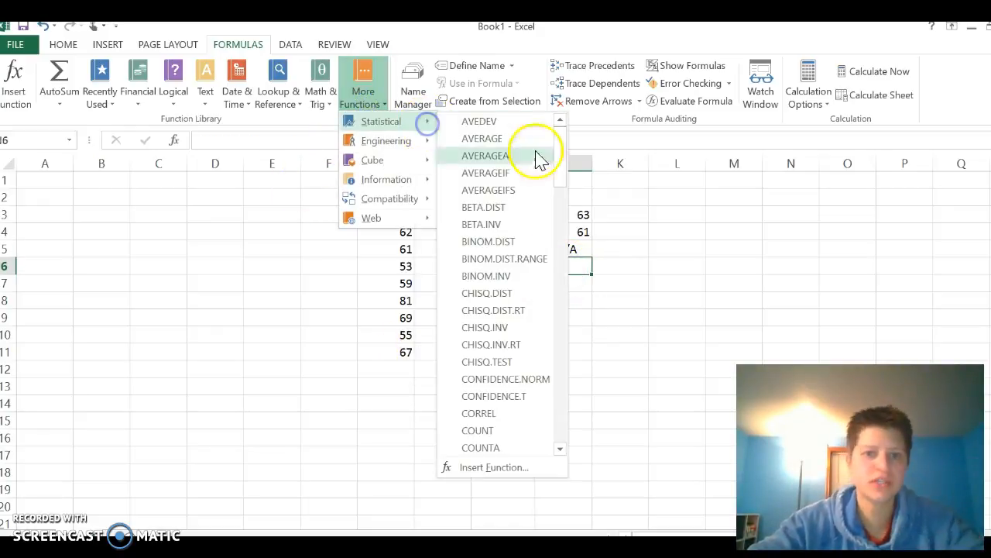
{"action": "scroll", "coordinate": [511, 333], "scroll_direction": "down", "scroll_amount": 12}
{"action": "scroll", "coordinate": [500, 349], "scroll_direction": "down", "scroll_amount": 2}
{"action": "scroll", "coordinate": [500, 349], "scroll_direction": "up", "scroll_amount": 2}
{"action": "left_click", "coordinate": [500, 364]}
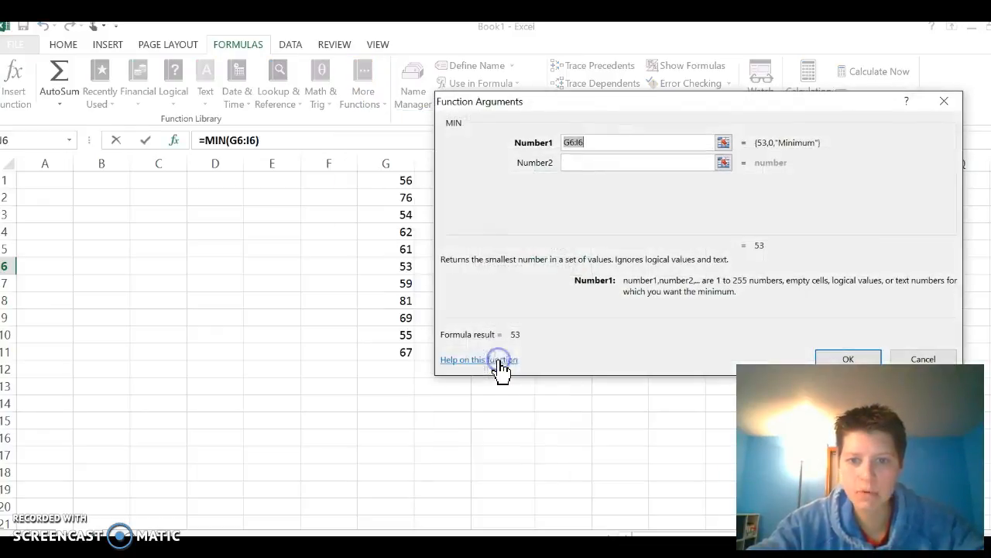
{"action": "left_click", "coordinate": [389, 178]}
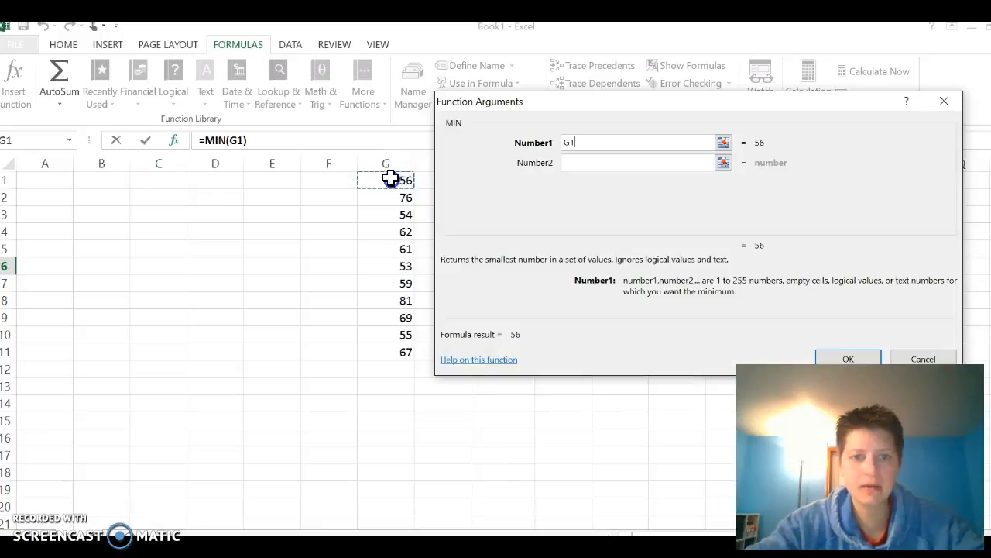
{"action": "left_click_drag", "start_coordinate": [390, 178], "coordinate": [394, 344]}
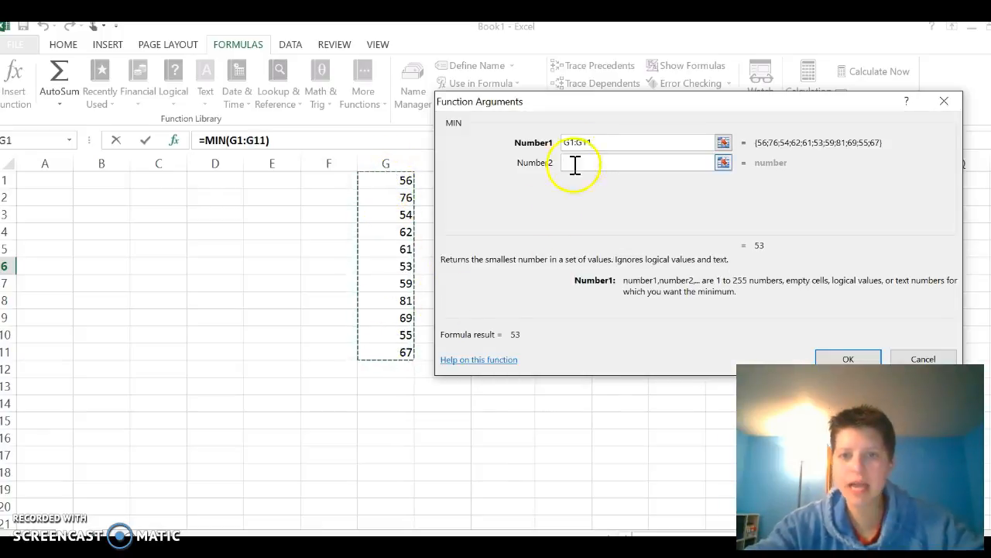
{"action": "left_click", "coordinate": [858, 358]}
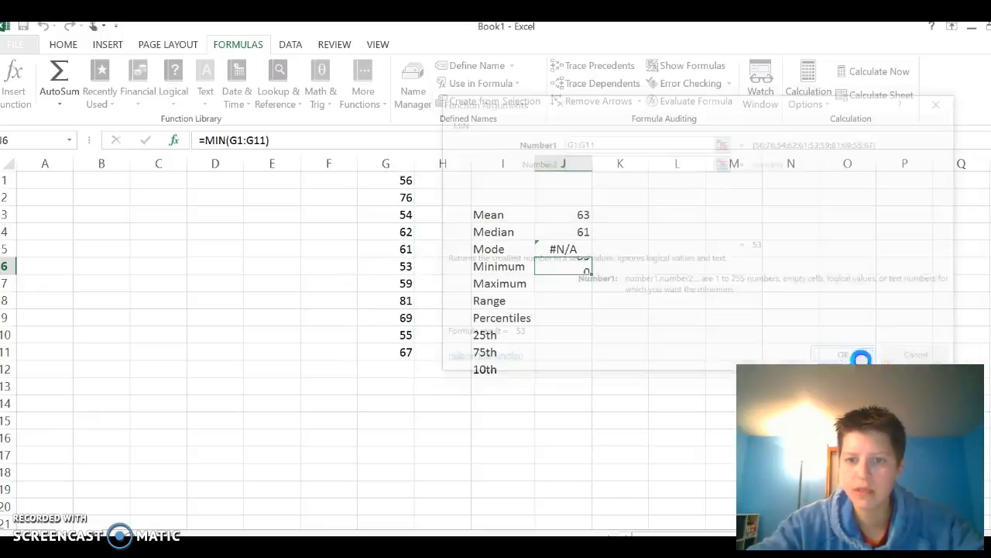
Calculate the maximum of G1:G11 in cell J7 with the statistical MAX function
{"action": "left_click", "coordinate": [570, 282]}
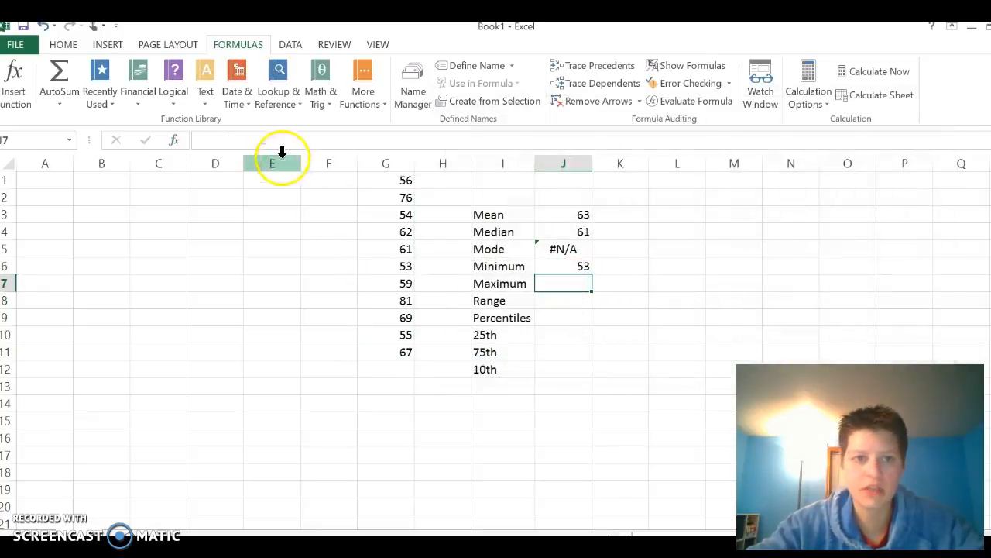
{"action": "left_click", "coordinate": [359, 97]}
{"action": "mouse_move", "coordinate": [402, 122]}
{"action": "scroll", "coordinate": [420, 388], "scroll_direction": "down", "scroll_amount": 5}
{"action": "scroll", "coordinate": [465, 376], "scroll_direction": "down", "scroll_amount": 12}
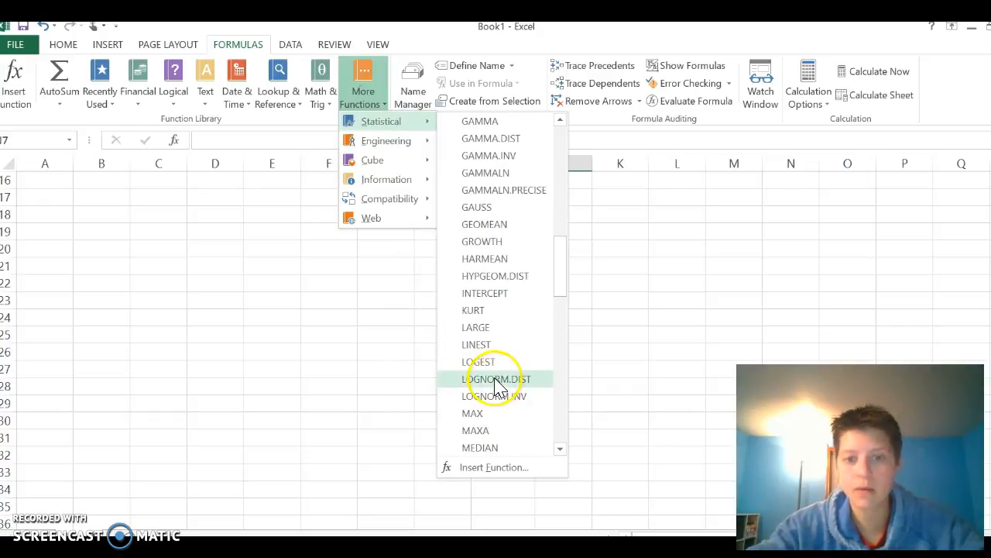
{"action": "scroll", "coordinate": [495, 379], "scroll_direction": "down", "scroll_amount": 2}
{"action": "left_click", "coordinate": [492, 313]}
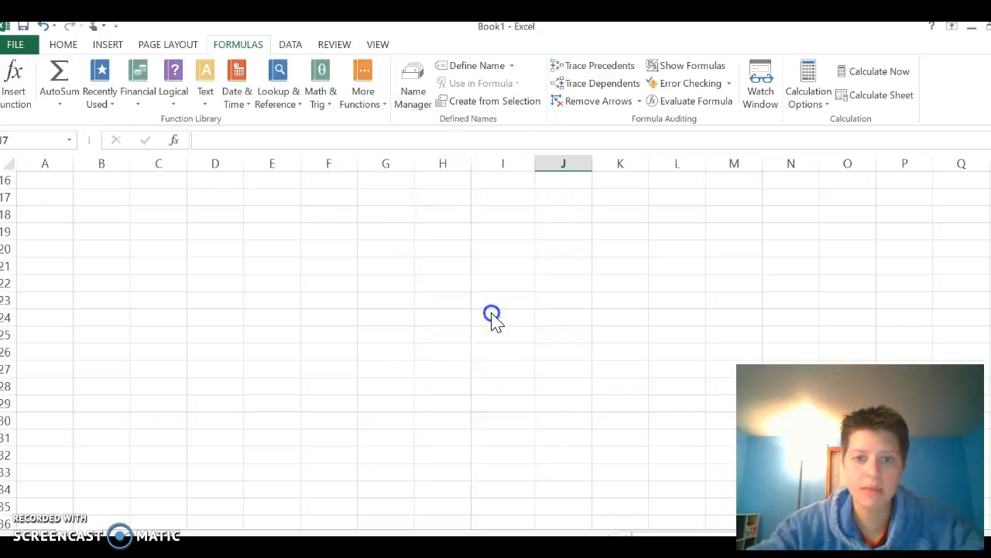
{"action": "scroll", "coordinate": [594, 345], "scroll_direction": "up", "scroll_amount": 2}
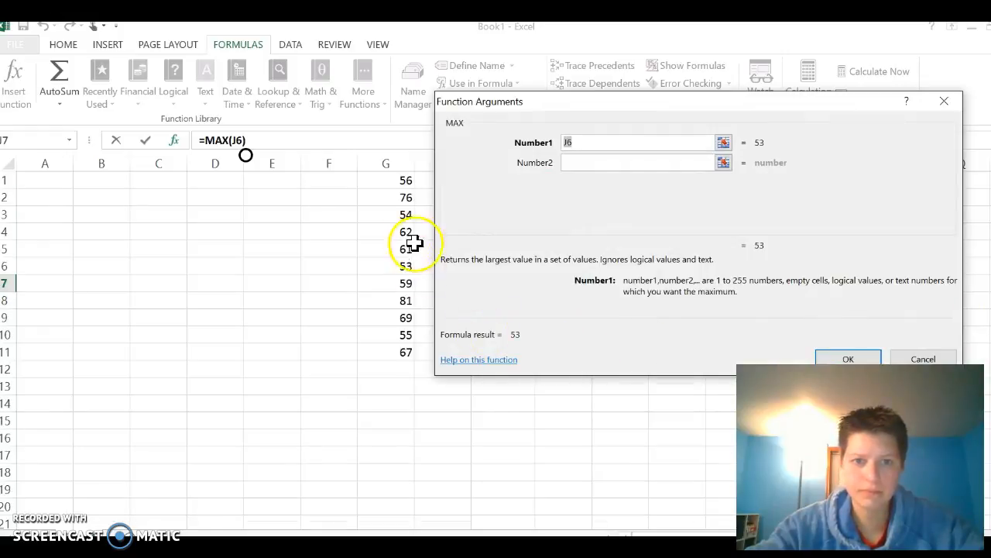
{"action": "left_click_drag", "start_coordinate": [390, 180], "coordinate": [389, 343]}
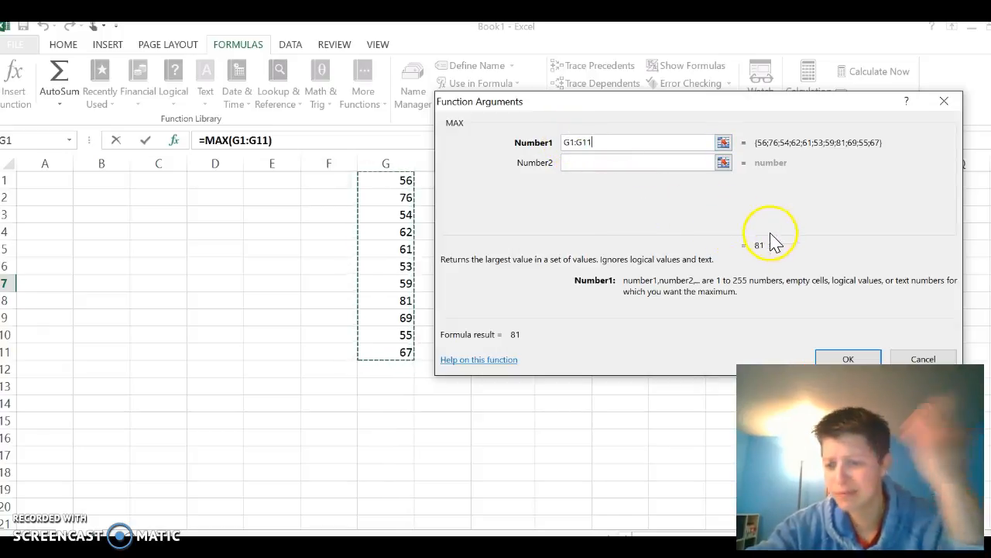
{"action": "left_click", "coordinate": [855, 359]}
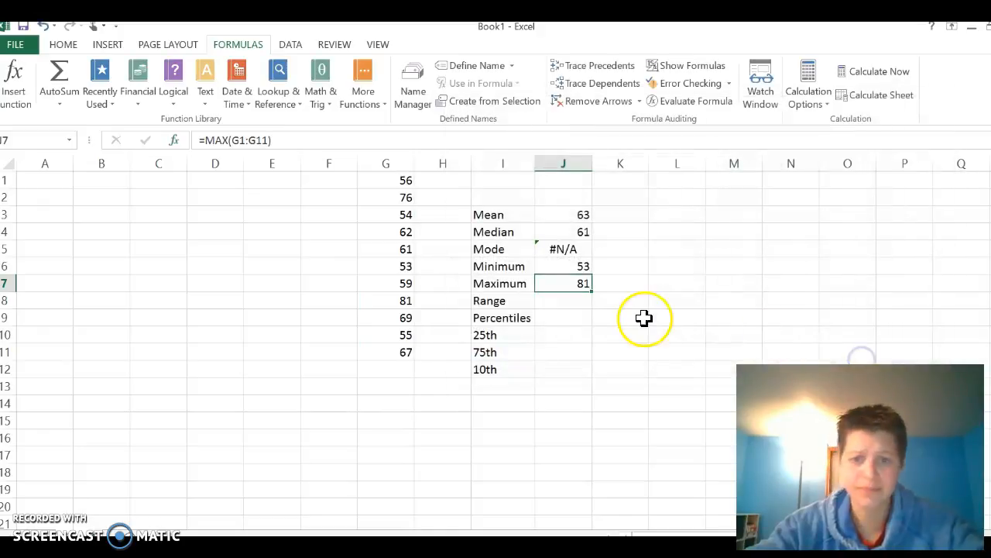
Calculate the range in cell J8 by subtracting the minimum from the maximum with the formula =J7-J6
{"action": "left_click", "coordinate": [578, 301]}
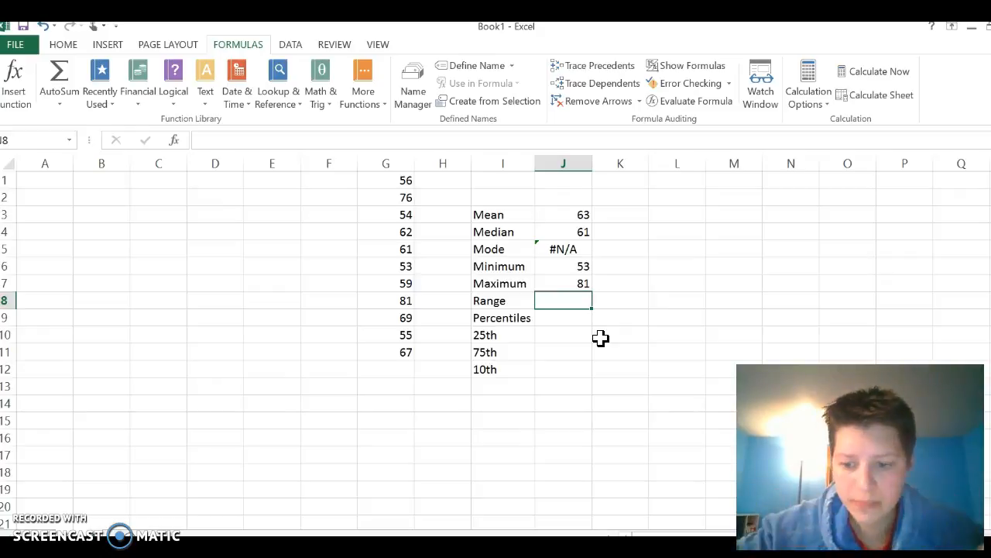
{"action": "type", "text": "="}
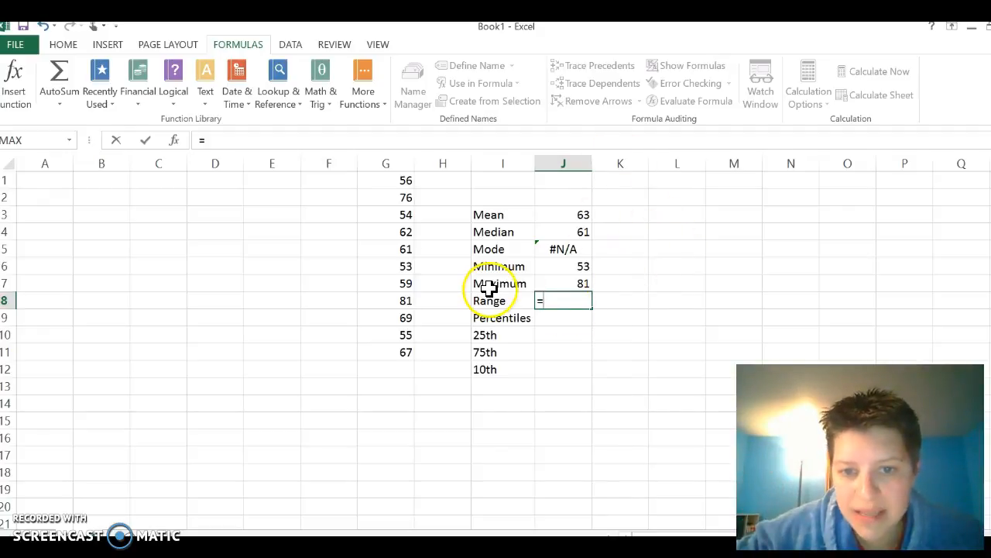
{"action": "left_click", "coordinate": [564, 284]}
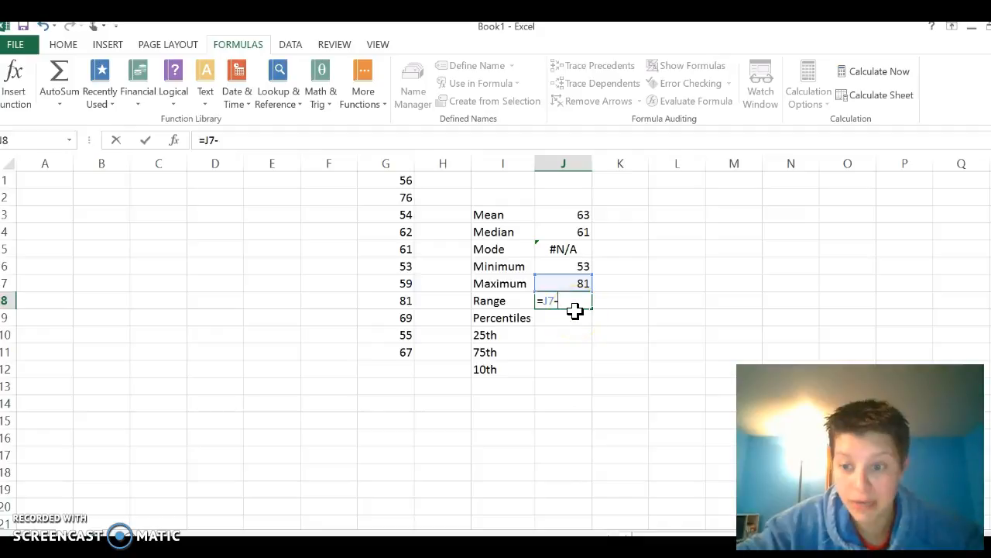
{"action": "left_click", "coordinate": [569, 266]}
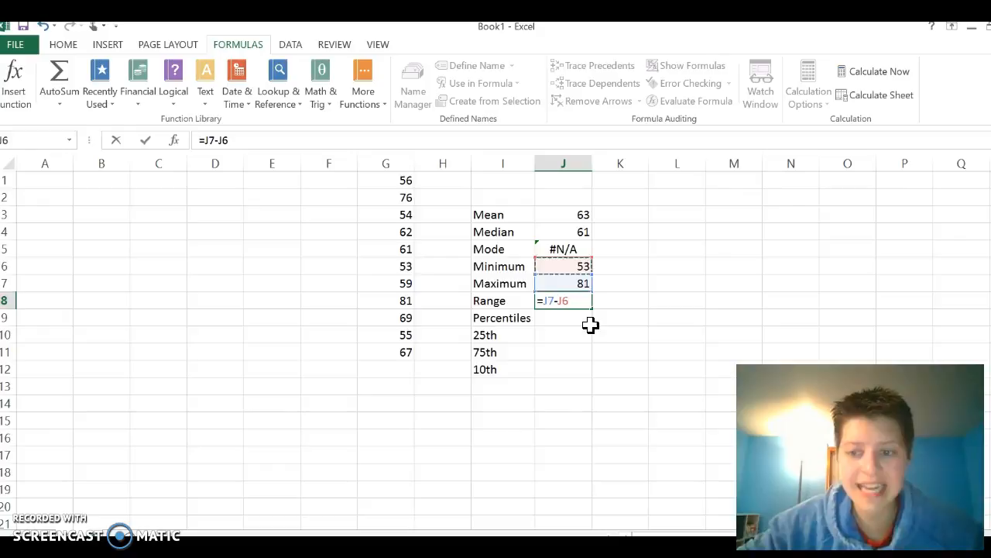
{"action": "key", "text": "Return"}
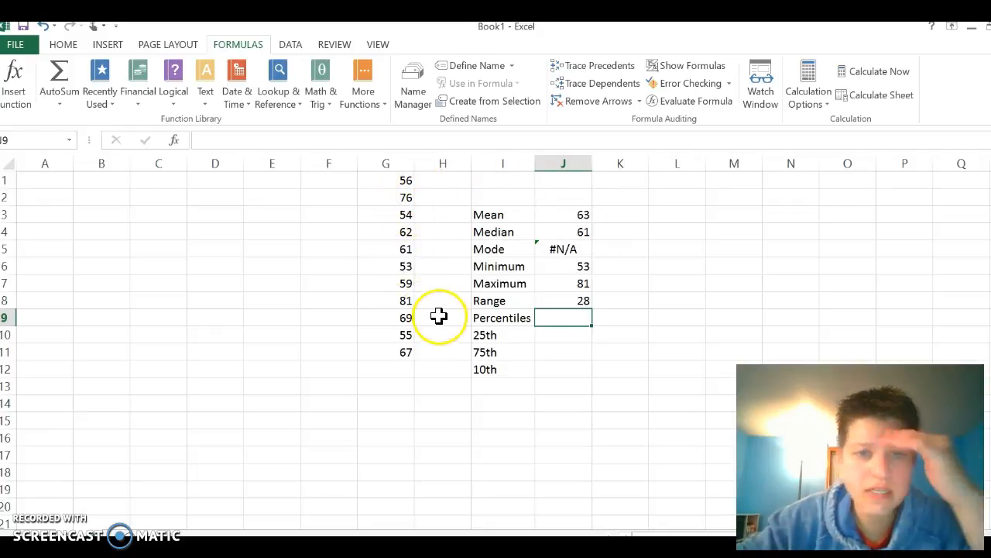
Change the first data value in cell G1 to 67 so that the data set contains a repeated value
{"action": "left_click", "coordinate": [391, 180]}
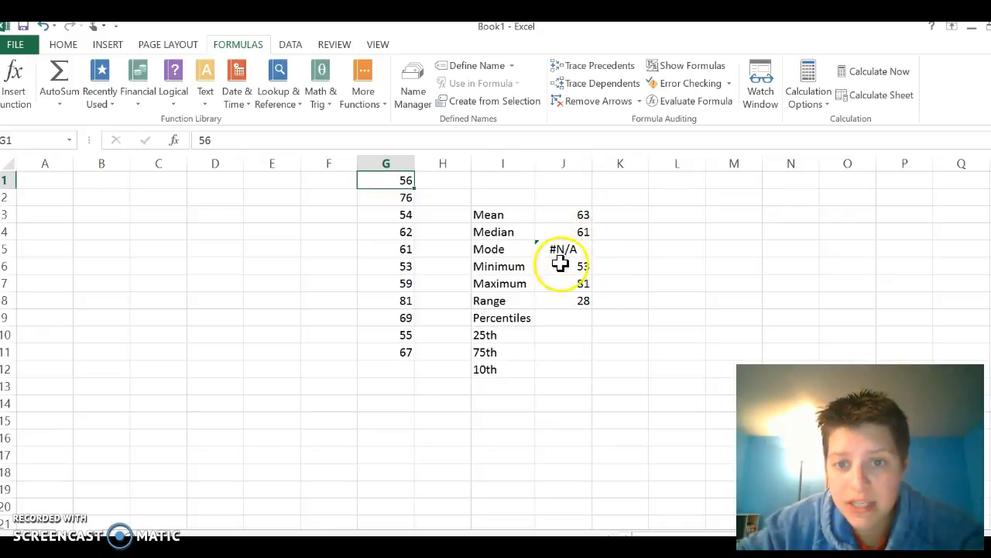
{"action": "type", "text": "67"}
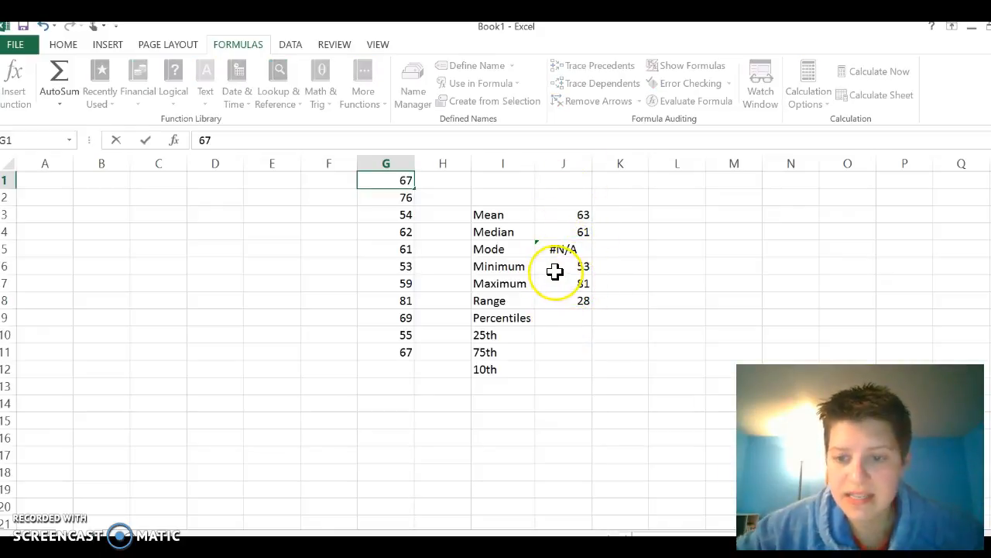
{"action": "key", "text": "Return"}
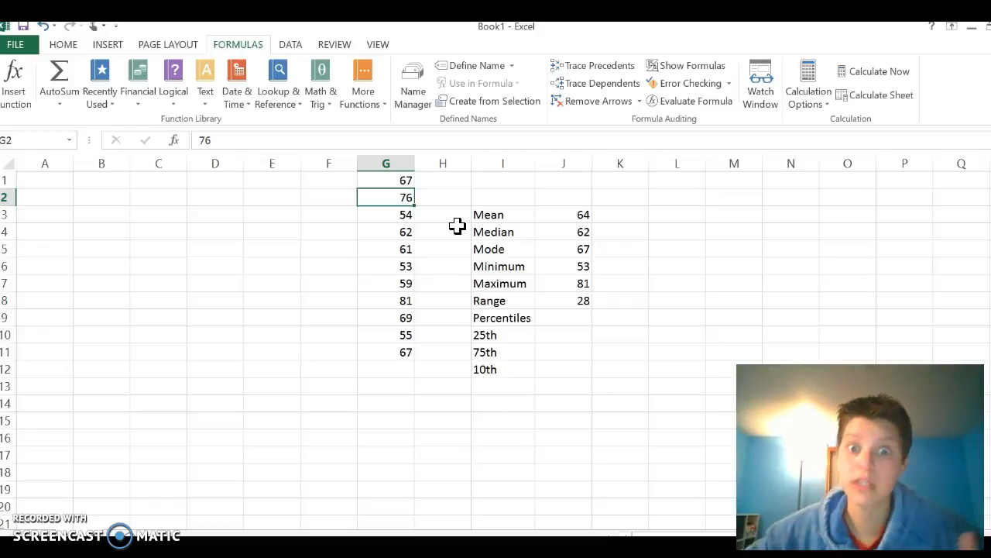
Calculate the 25th percentile of G1:G11 in cell J10 with the statistical PERCENTILE.INC function, using a K of 0.25
{"action": "left_click", "coordinate": [565, 334]}
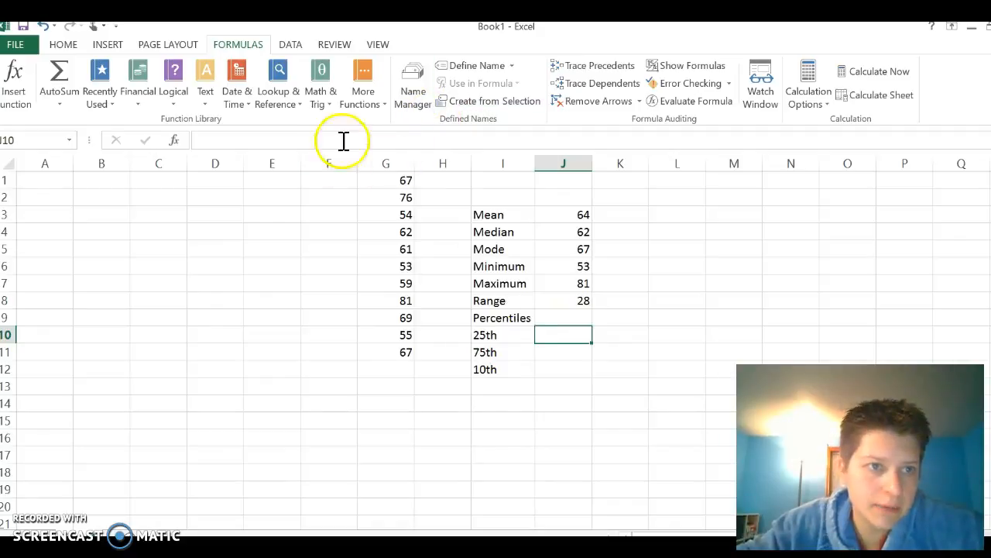
{"action": "left_click", "coordinate": [367, 114]}
{"action": "mouse_move", "coordinate": [378, 123]}
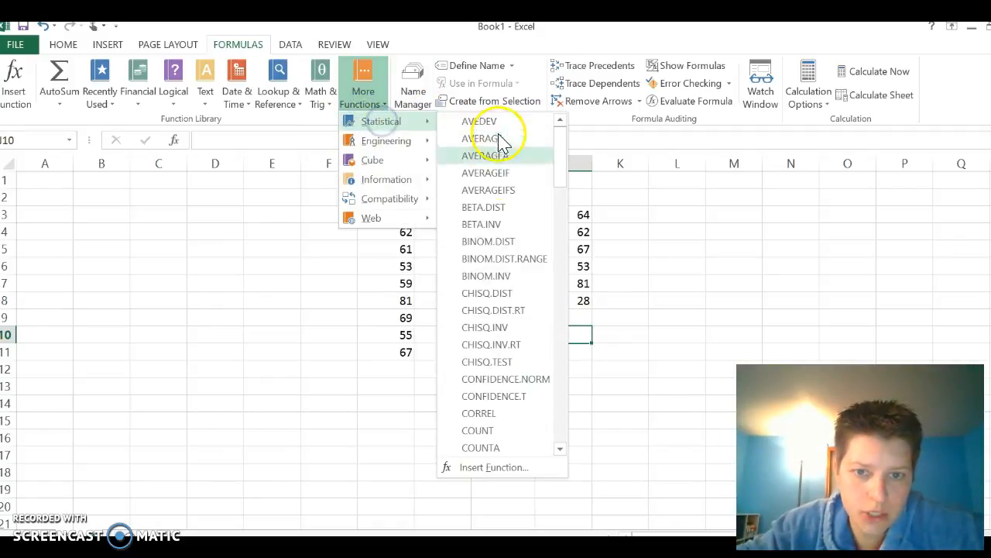
{"action": "scroll", "coordinate": [500, 281], "scroll_direction": "down", "scroll_amount": 3}
{"action": "scroll", "coordinate": [500, 280], "scroll_direction": "down", "scroll_amount": 15}
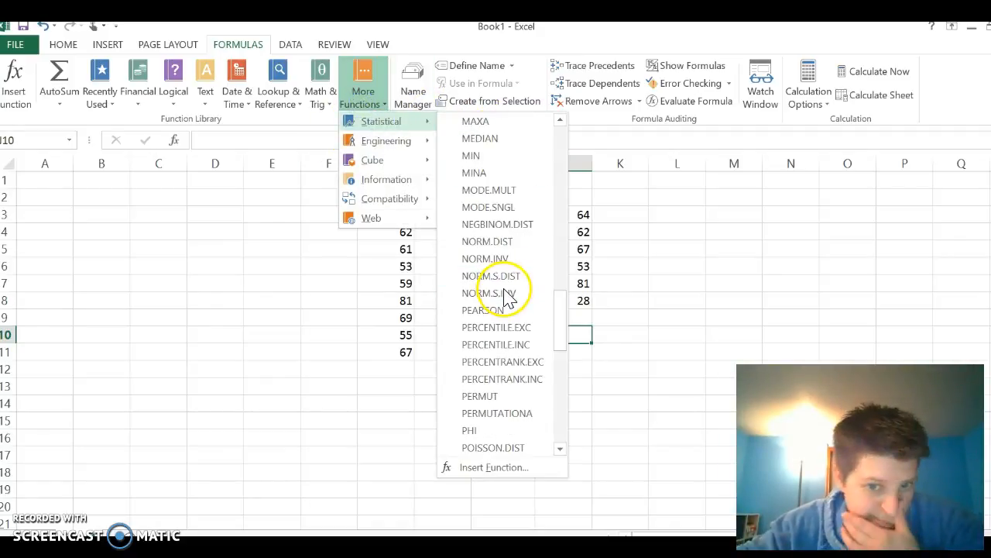
{"action": "mouse_move", "coordinate": [511, 308]}
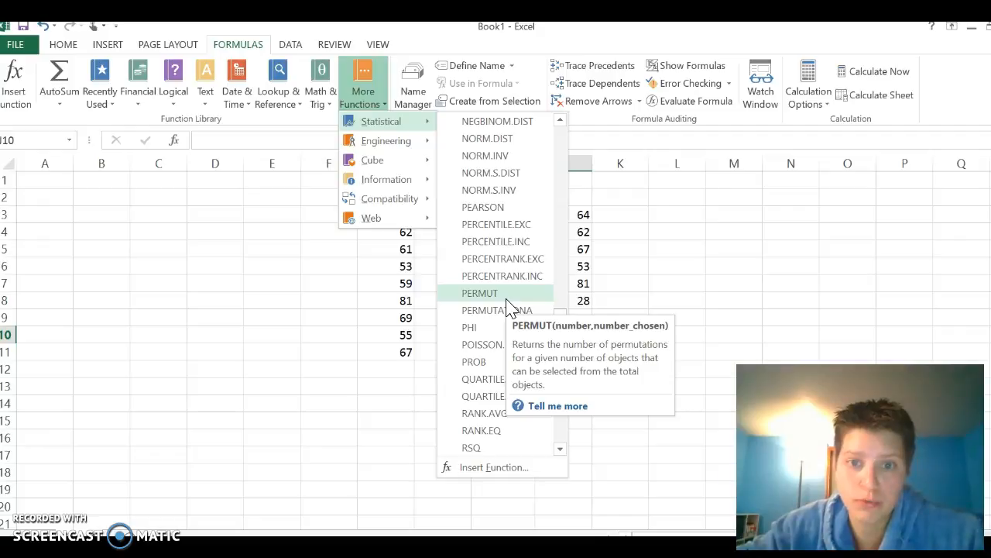
{"action": "scroll", "coordinate": [504, 279], "scroll_direction": "up", "scroll_amount": 1}
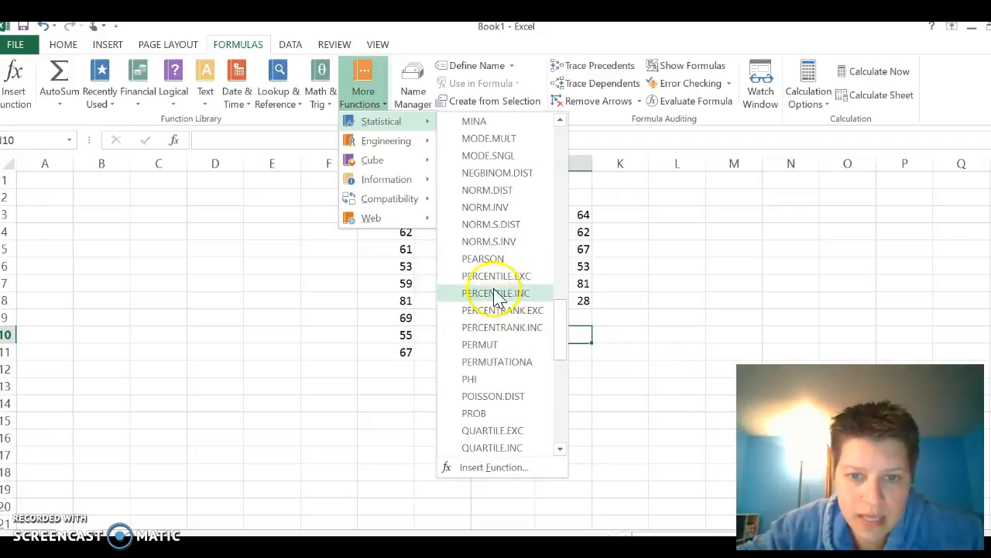
{"action": "mouse_move", "coordinate": [515, 281]}
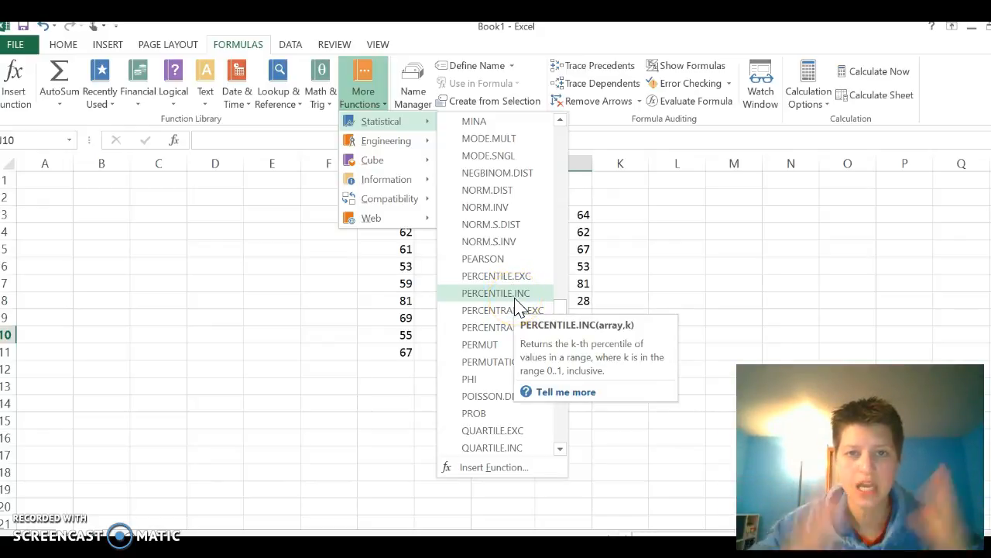
{"action": "left_click", "coordinate": [515, 299]}
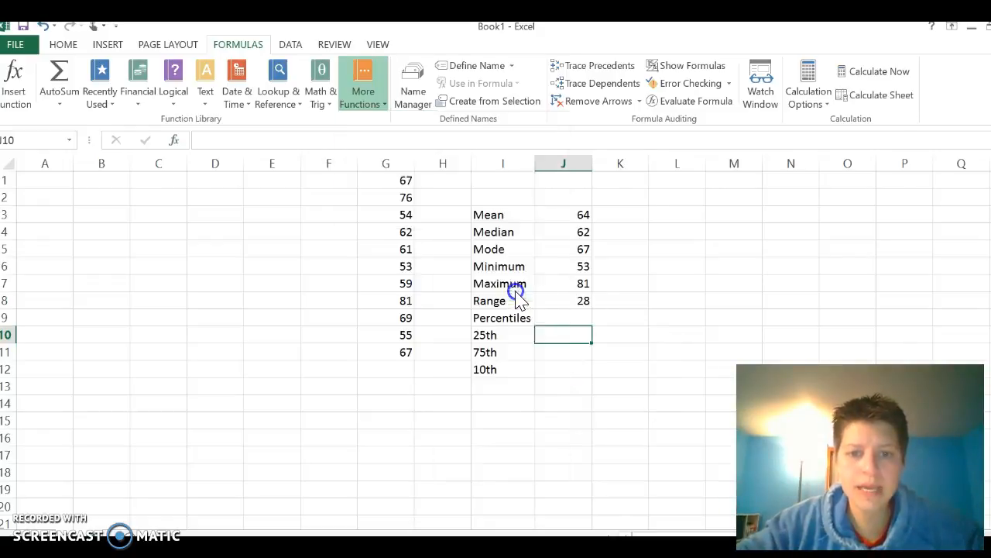
{"action": "left_click_drag", "start_coordinate": [593, 139], "coordinate": [614, 122]}
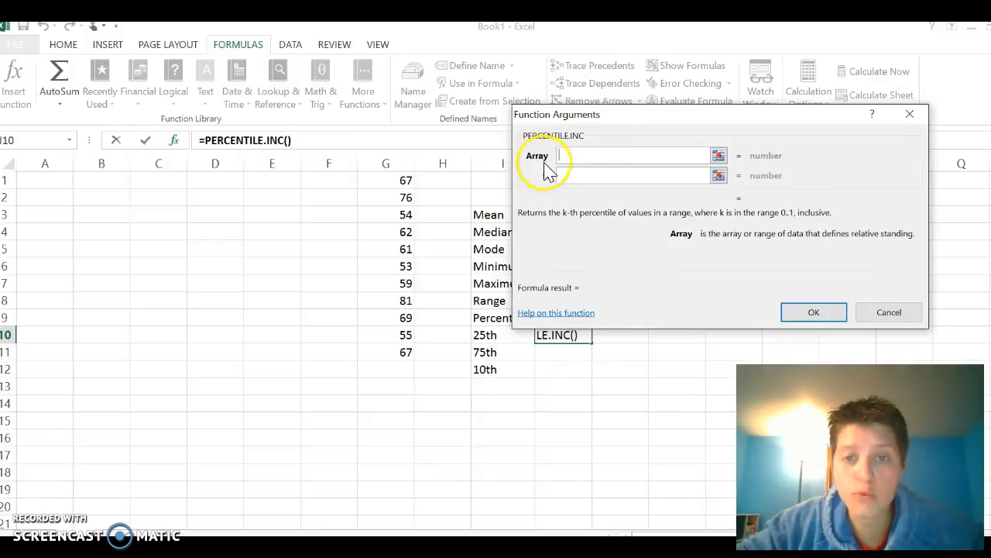
{"action": "left_click_drag", "start_coordinate": [406, 182], "coordinate": [376, 350]}
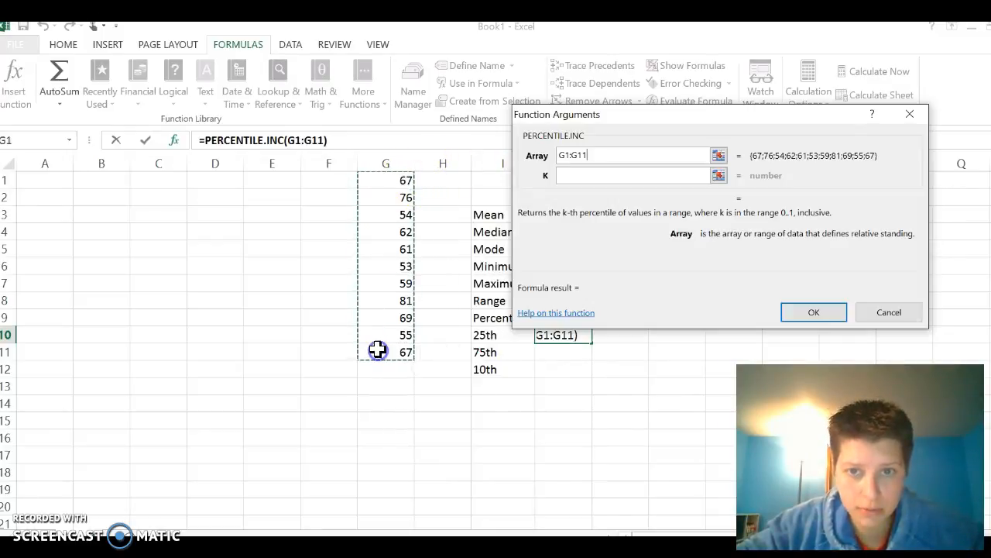
{"action": "left_click", "coordinate": [573, 176]}
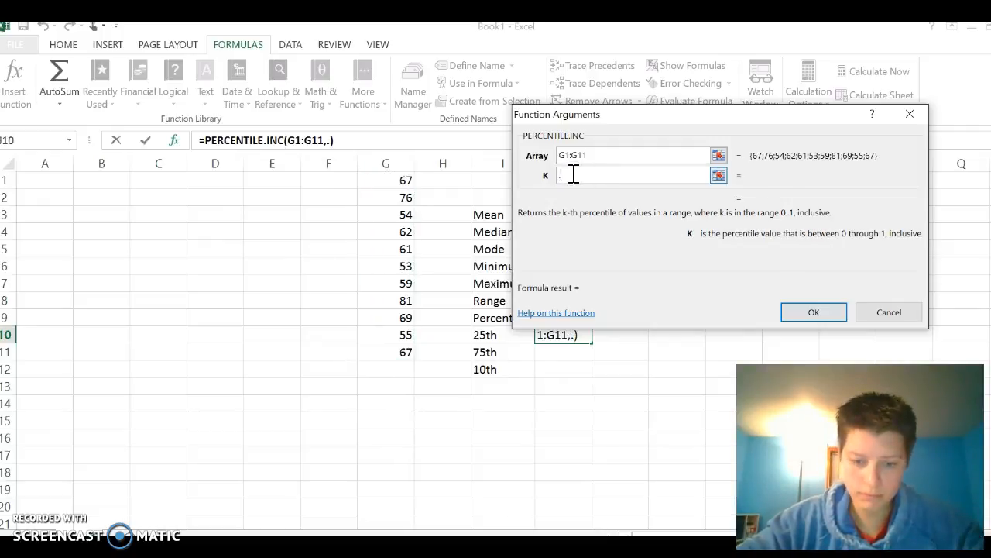
{"action": "key", "text": "Return"}
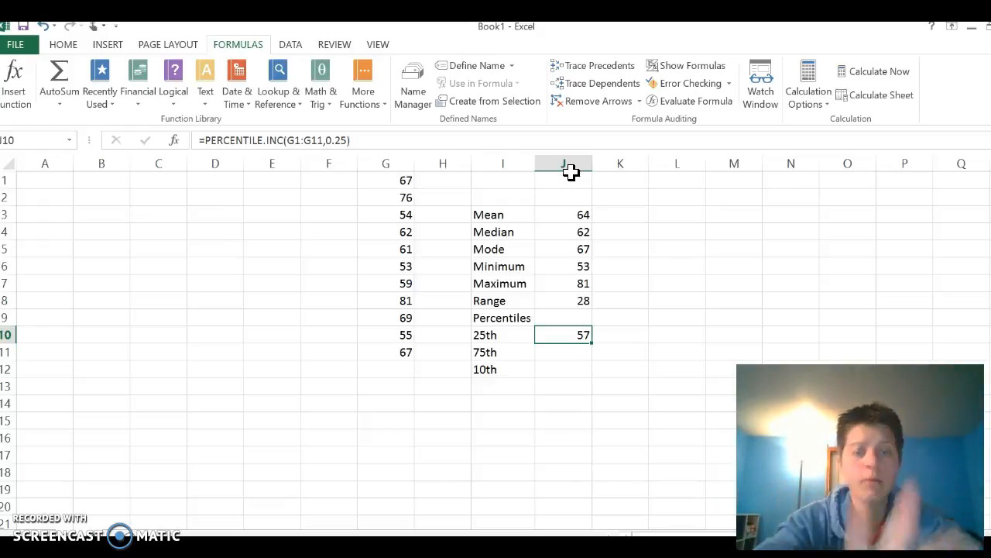
Calculate the first quartile of G1:G11 in cell K10 with the statistical QUARTILE.INC function, using a Quart value of 1
{"action": "left_click", "coordinate": [631, 335]}
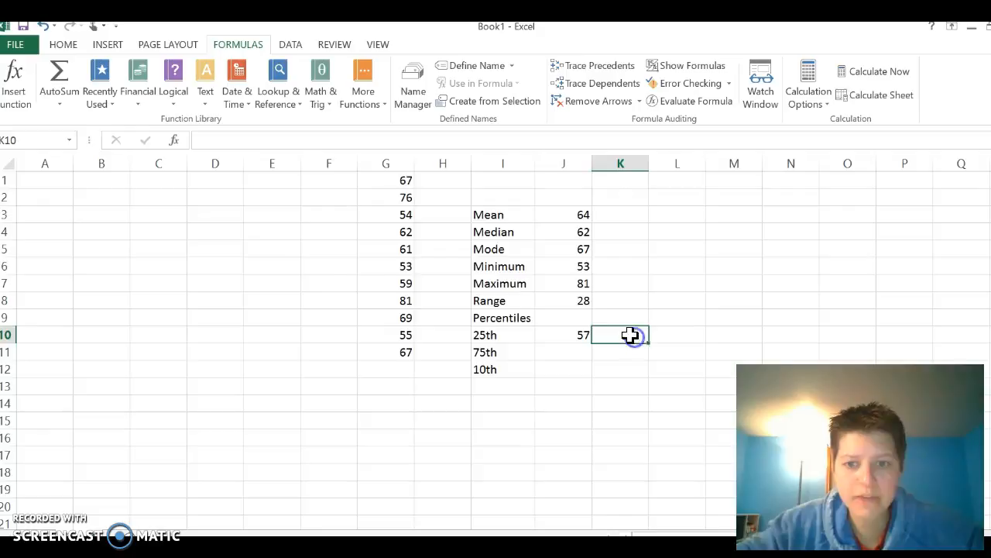
{"action": "left_click", "coordinate": [386, 101]}
{"action": "mouse_move", "coordinate": [385, 122]}
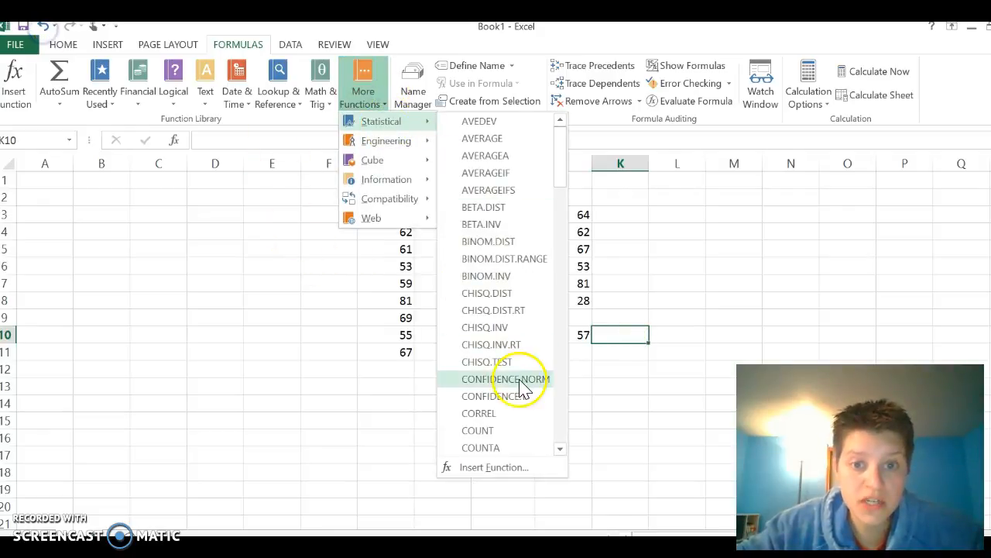
{"action": "scroll", "coordinate": [524, 383], "scroll_direction": "down", "scroll_amount": 17}
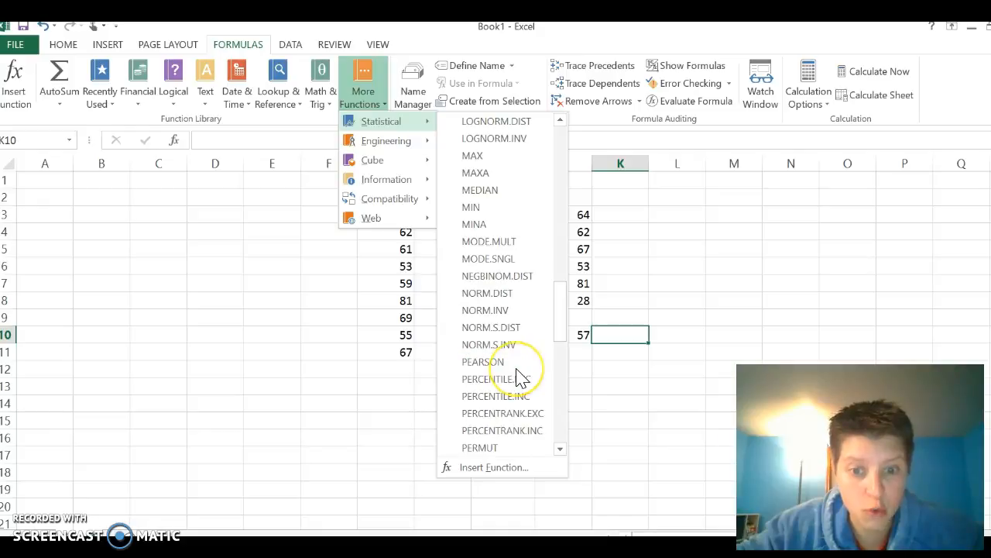
{"action": "scroll", "coordinate": [523, 380], "scroll_direction": "down", "scroll_amount": 5}
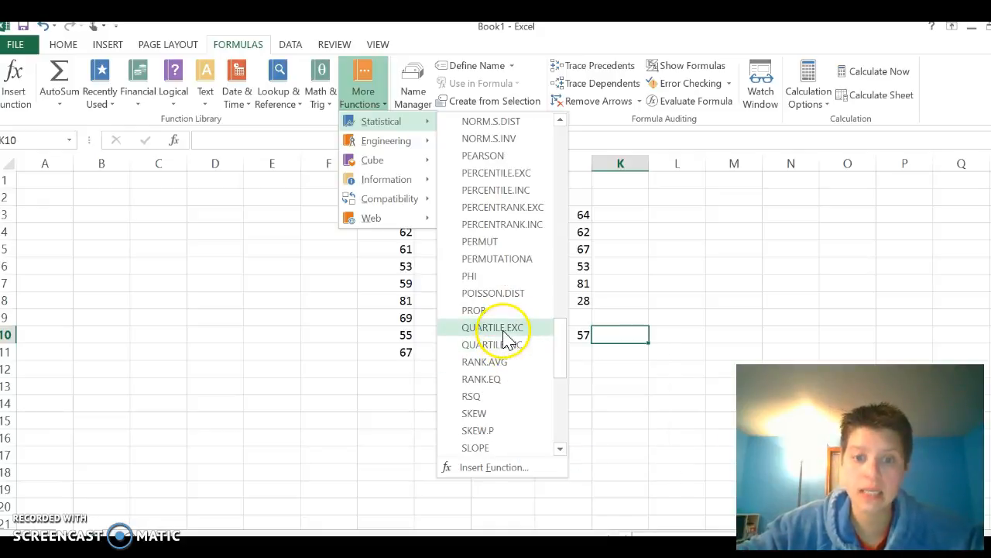
{"action": "left_click", "coordinate": [495, 344]}
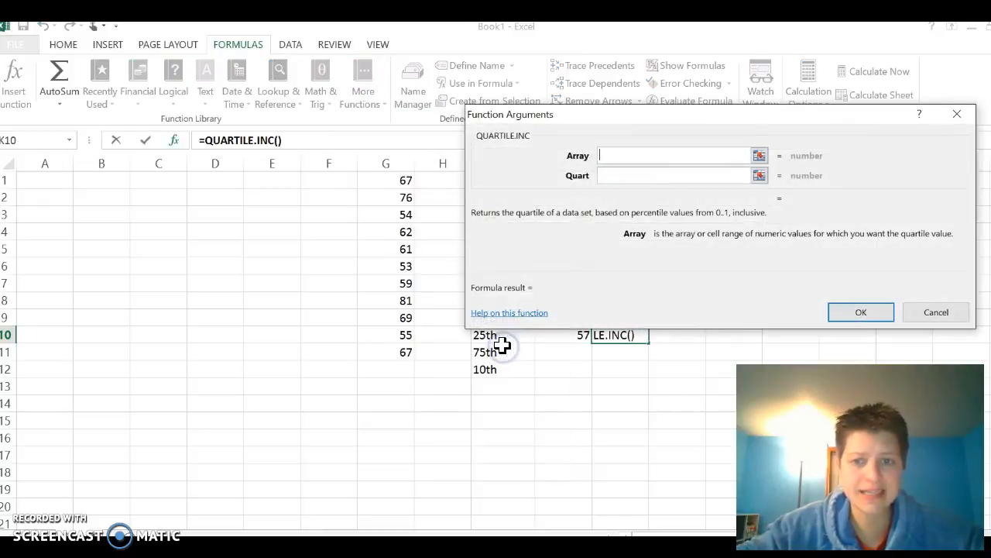
{"action": "left_click_drag", "start_coordinate": [400, 177], "coordinate": [390, 347]}
{"action": "left_click", "coordinate": [617, 174]}
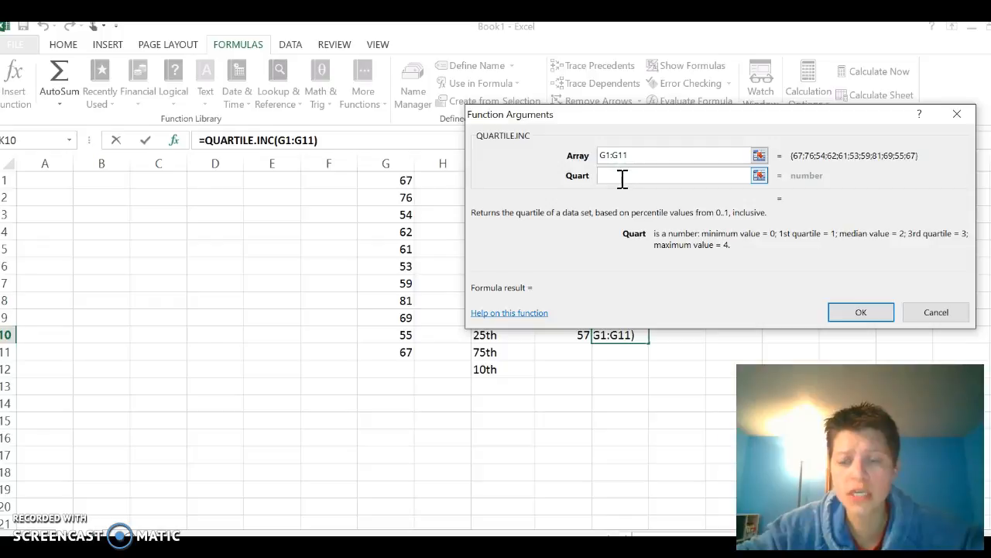
{"action": "type", "text": "1"}
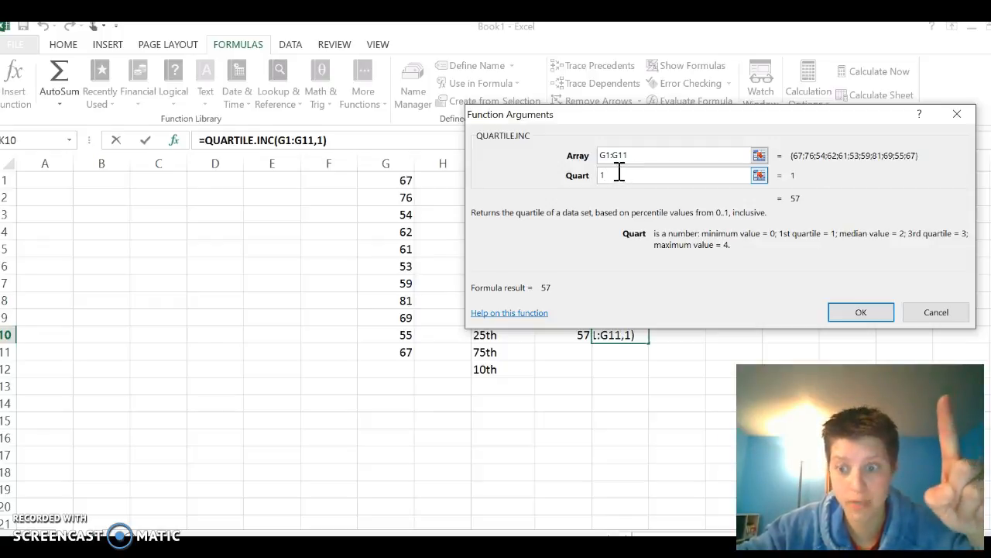
{"action": "left_click", "coordinate": [861, 312]}
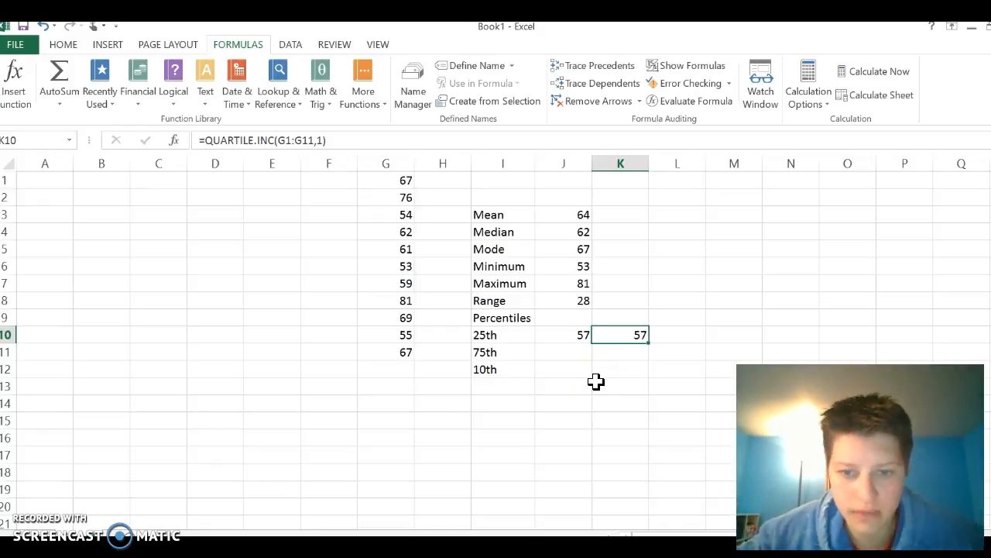
Calculate the 75th percentile of G1:G11 in cell J11 with the PERCENTILE.INC function, using a K of .75
{"action": "left_click", "coordinate": [573, 351]}
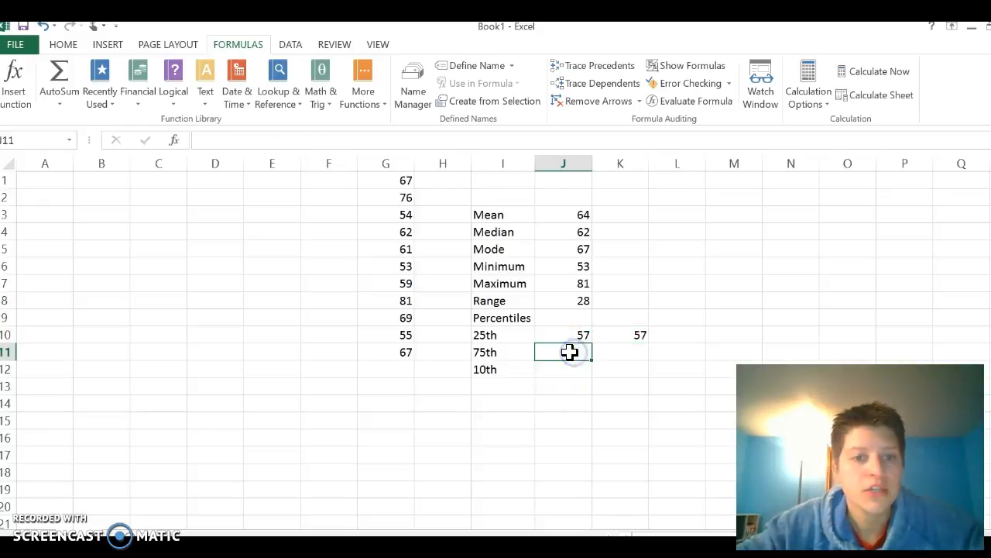
{"action": "left_click", "coordinate": [364, 94]}
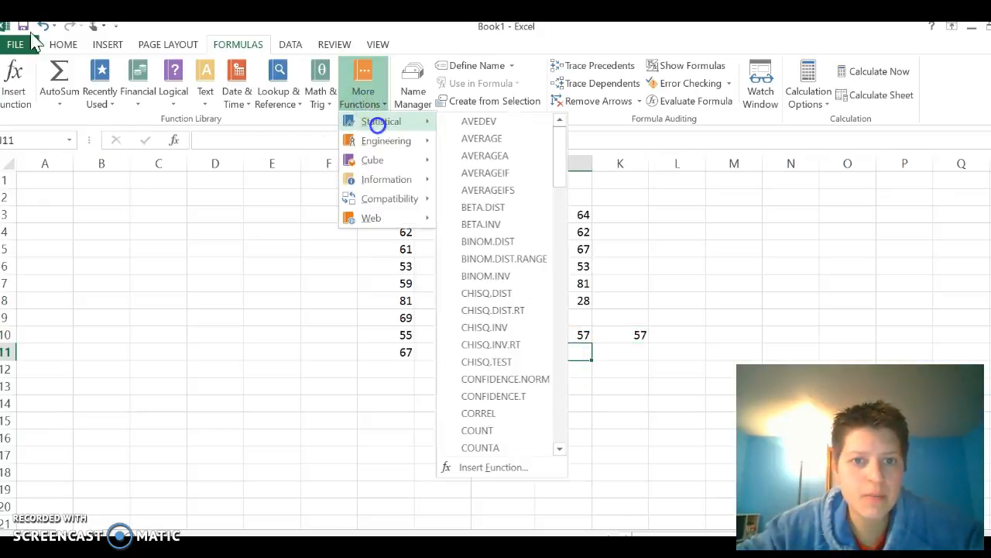
{"action": "left_click", "coordinate": [376, 101]}
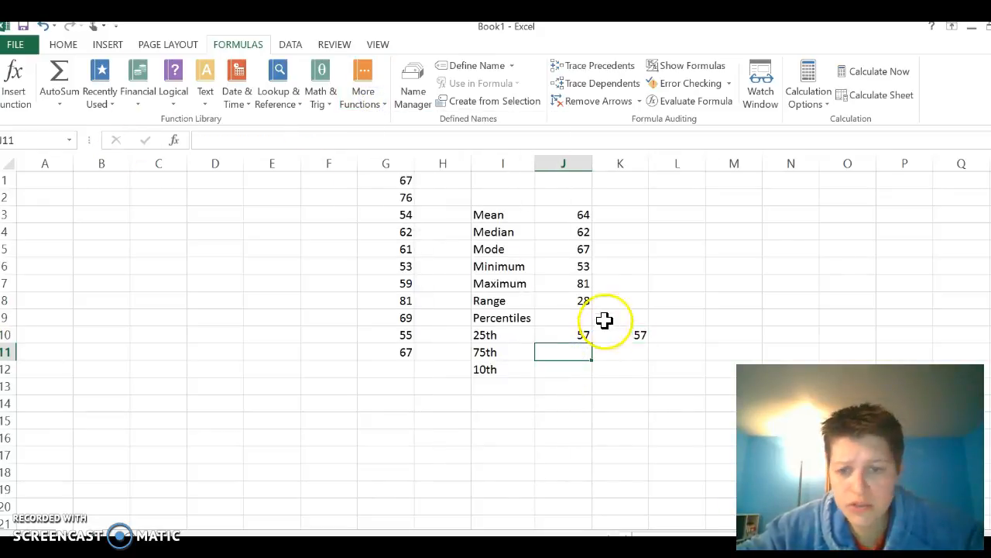
{"action": "left_click", "coordinate": [98, 95]}
{"action": "left_click", "coordinate": [129, 137]}
{"action": "left_click", "coordinate": [399, 180]}
{"action": "left_click_drag", "start_coordinate": [400, 180], "coordinate": [403, 351]}
{"action": "left_click", "coordinate": [578, 174]}
{"action": "type", "text": ".75"}
{"action": "left_click", "coordinate": [815, 310]}
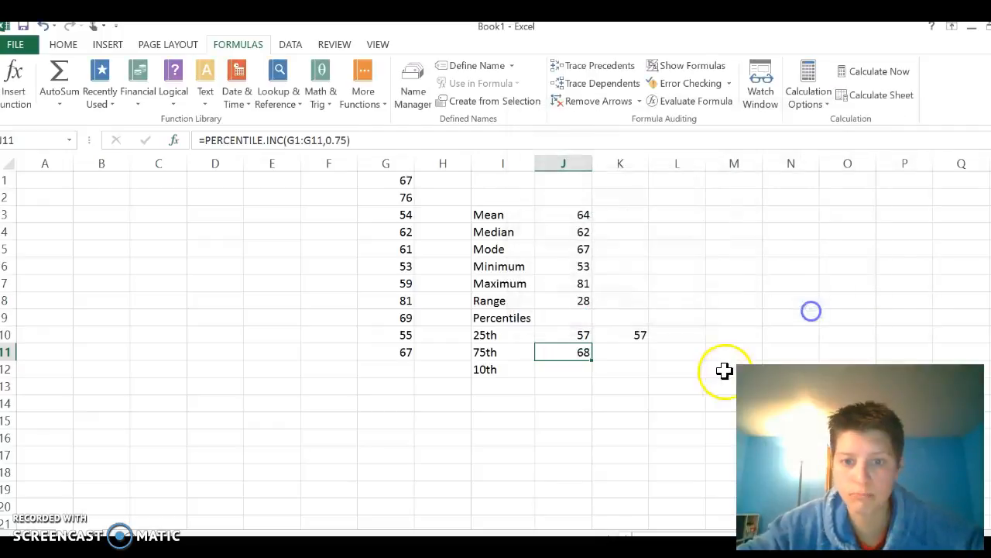
Calculate the third quartile of G1:G11 in cell K11 with the QUARTILE.INC function, using a Quart value of 3
{"action": "left_click", "coordinate": [633, 355]}
{"action": "left_click", "coordinate": [114, 96]}
{"action": "left_click", "coordinate": [127, 137]}
{"action": "left_click_drag", "start_coordinate": [401, 182], "coordinate": [405, 350]}
{"action": "left_click", "coordinate": [625, 175]}
{"action": "type", "text": "3"}
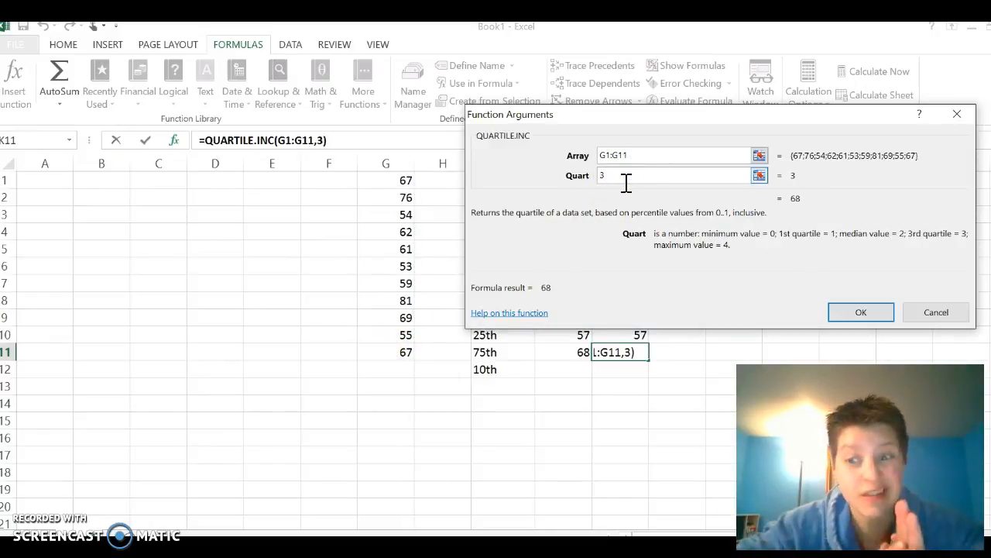
{"action": "key", "text": "Return"}
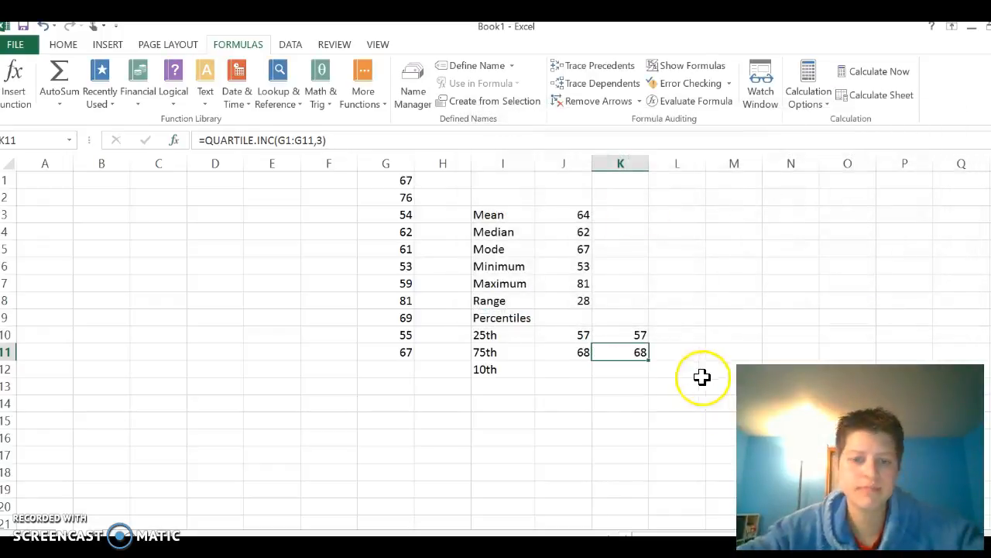
Calculate the 10th percentile of G1:G11 in cell J12 with the PERCENTILE.INC function, using a K of .10
{"action": "left_click", "coordinate": [571, 372]}
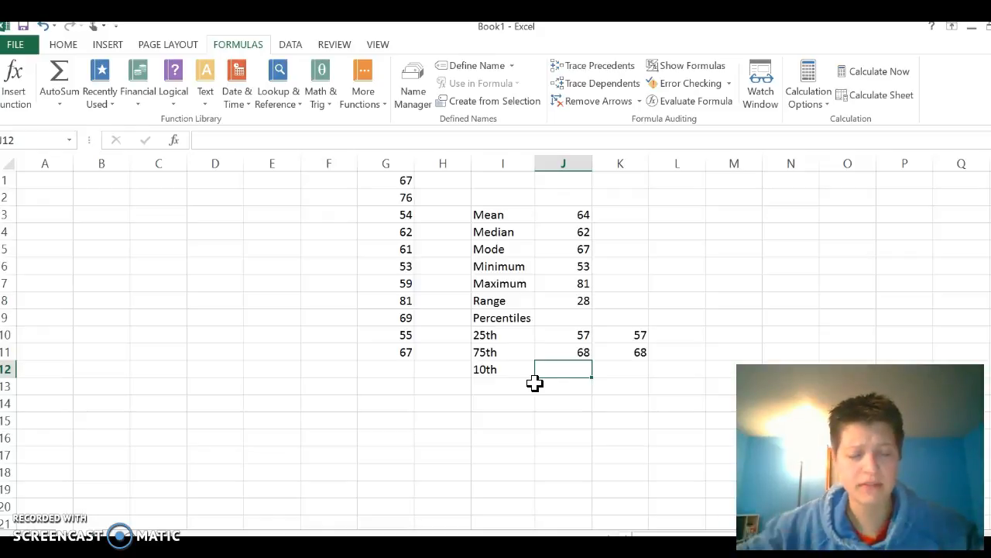
{"action": "left_click", "coordinate": [108, 94]}
{"action": "left_click", "coordinate": [117, 138]}
{"action": "left_click_drag", "start_coordinate": [393, 182], "coordinate": [399, 350]}
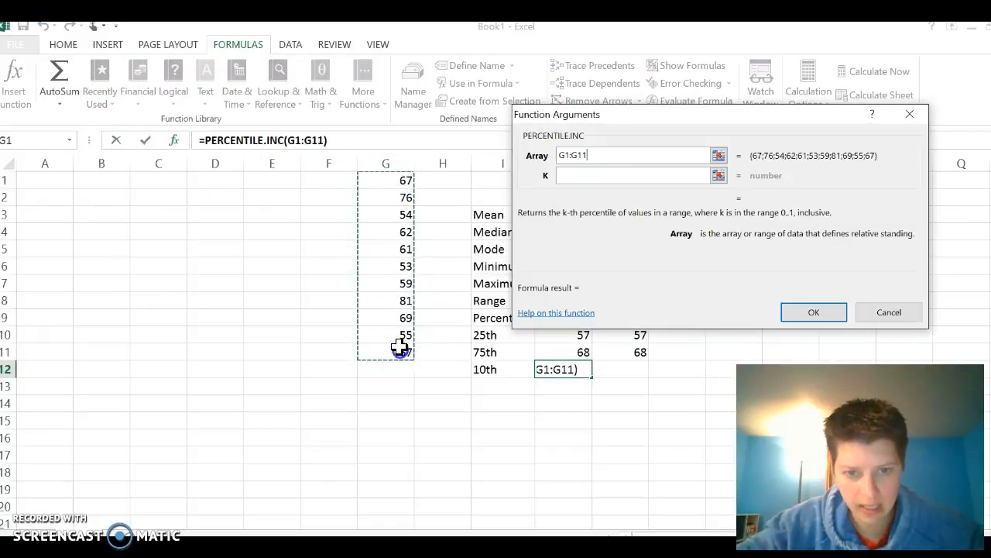
{"action": "left_click", "coordinate": [590, 176]}
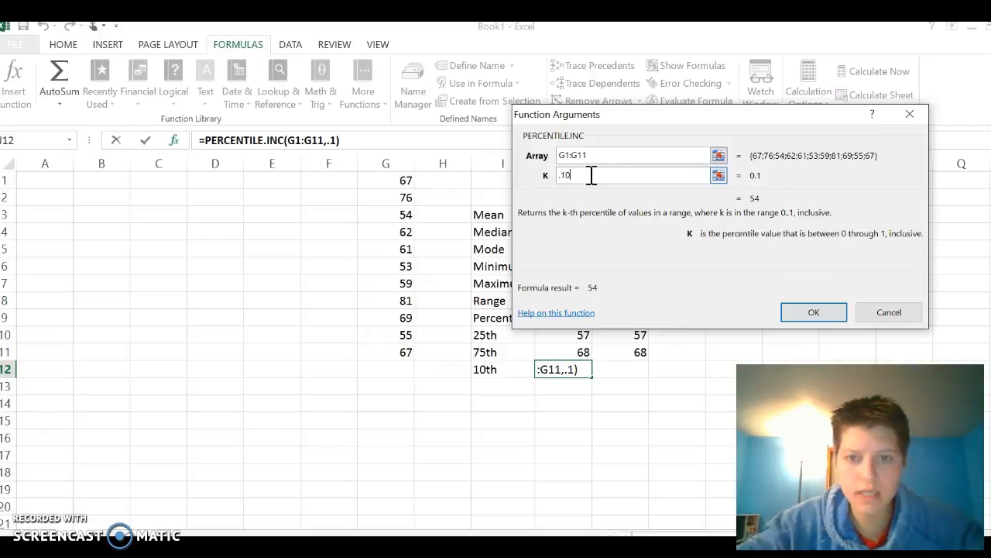
{"action": "left_click", "coordinate": [814, 311]}
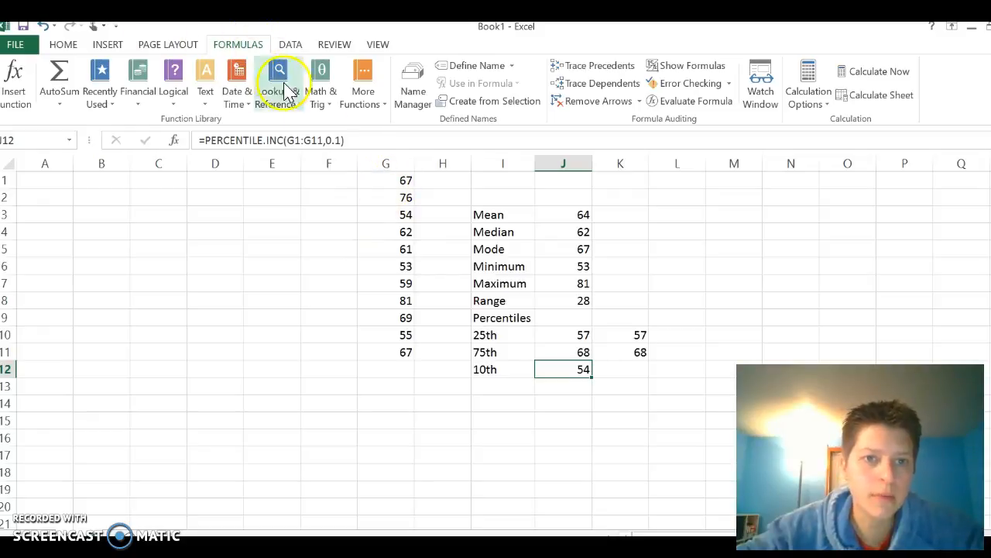
{"action": "left_click", "coordinate": [380, 102]}
{"action": "mouse_move", "coordinate": [388, 124]}
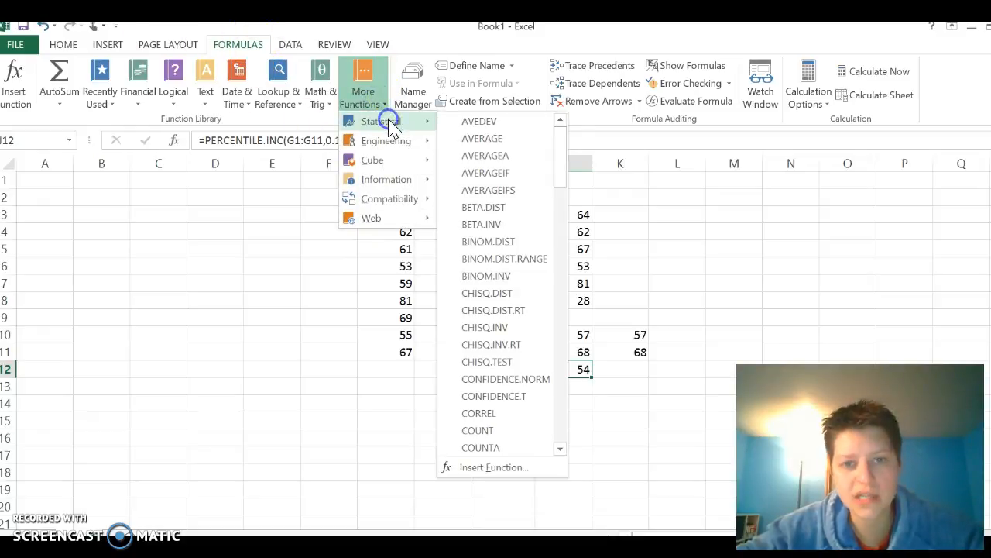
{"action": "scroll", "coordinate": [479, 337], "scroll_direction": "down", "scroll_amount": 3}
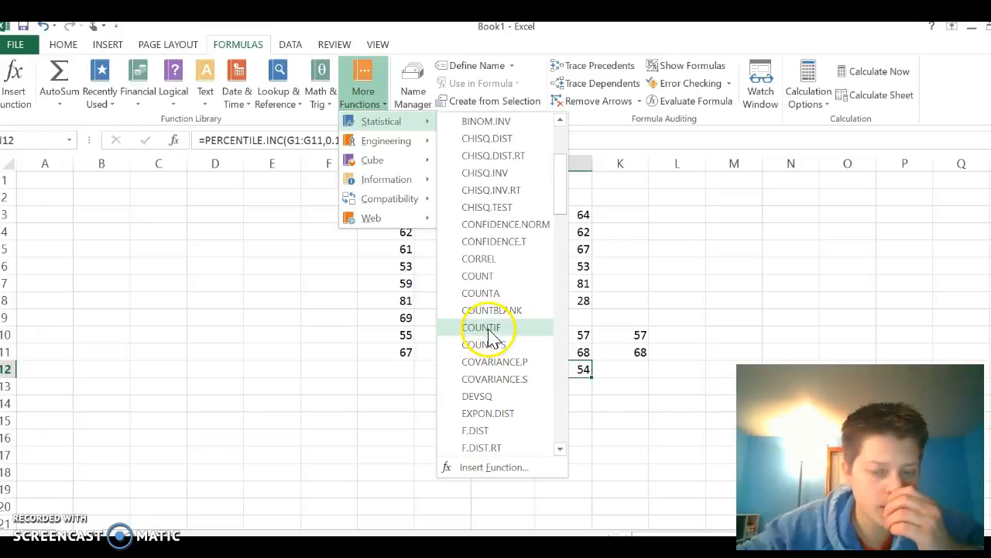
{"action": "left_click", "coordinate": [667, 286]}
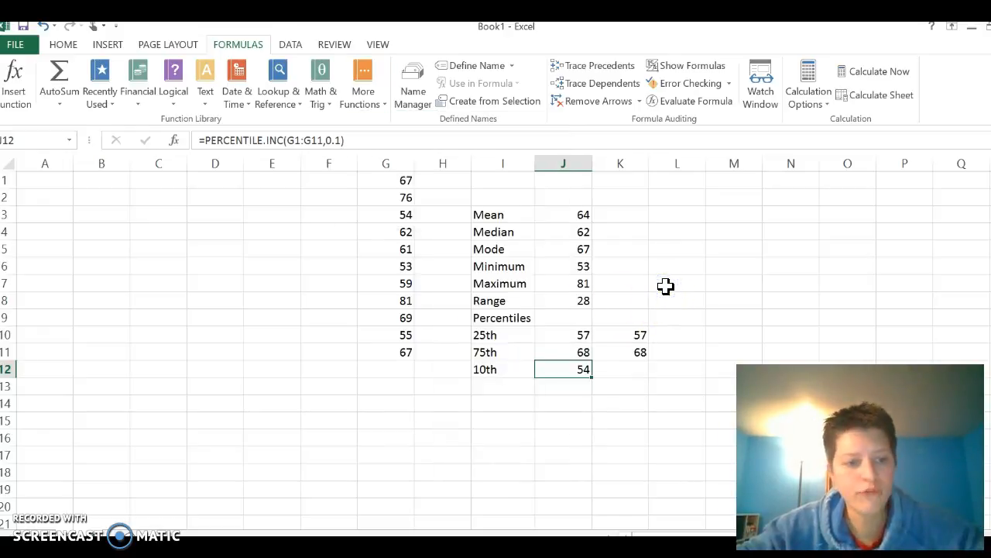